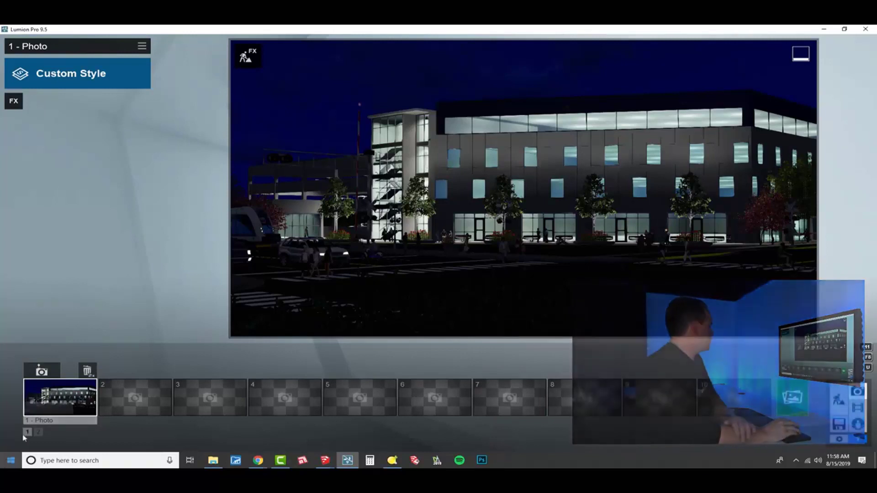
# Step: Dismiss the photo effect list without adding an effect and switch to Build mode
pyautogui.click(14, 101)
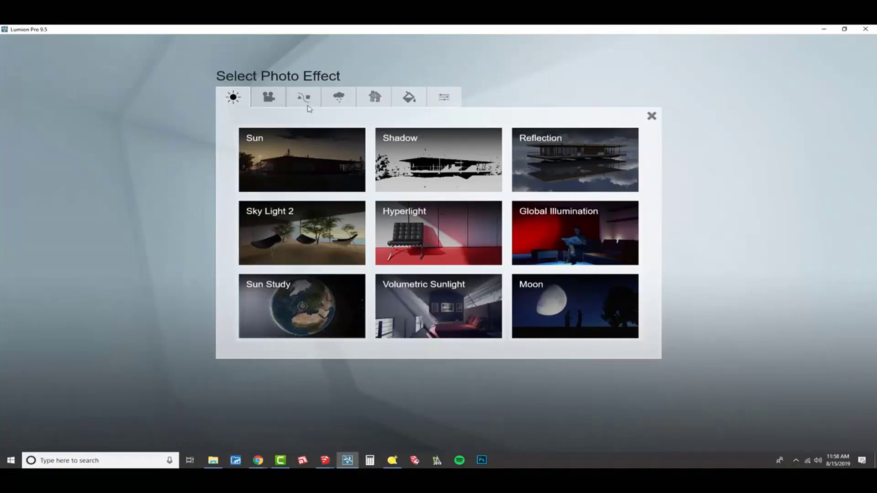
pyautogui.click(652, 117)
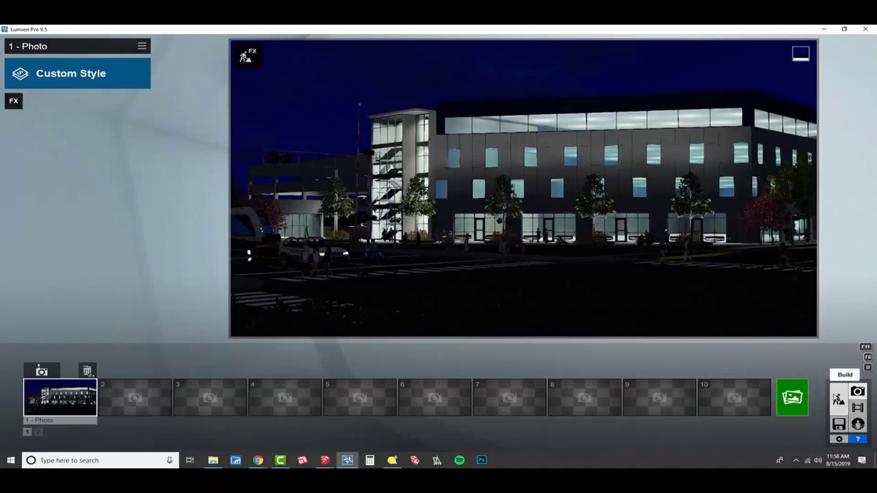
pyautogui.click(839, 400)
# Step: Bring up the sun height weather setting and move the camera forward to face the building façade
pyautogui.click(142, 398)
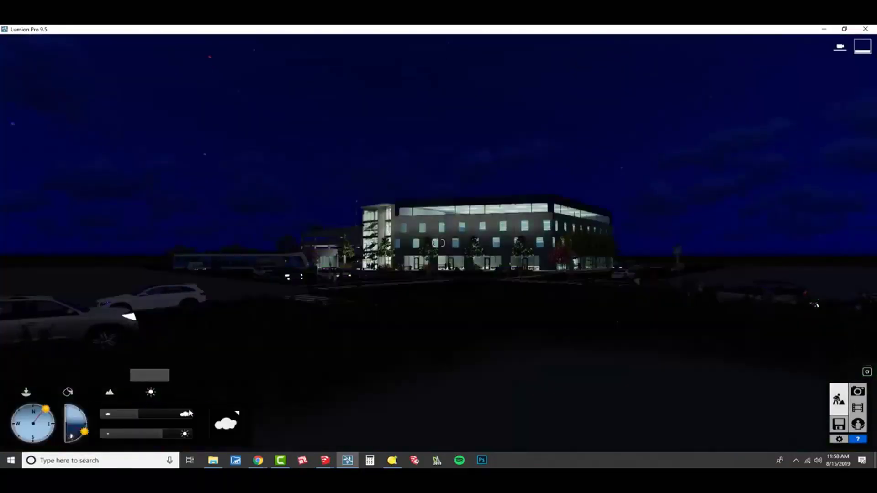
pyautogui.click(82, 418)
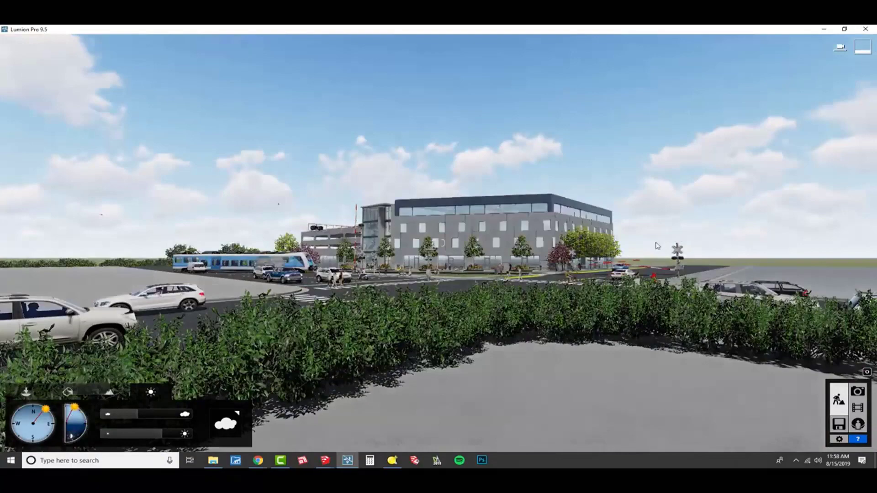
pyautogui.press('w')
pyautogui.moveTo(685, 352); pyautogui.dragTo(833, 351, button='right')
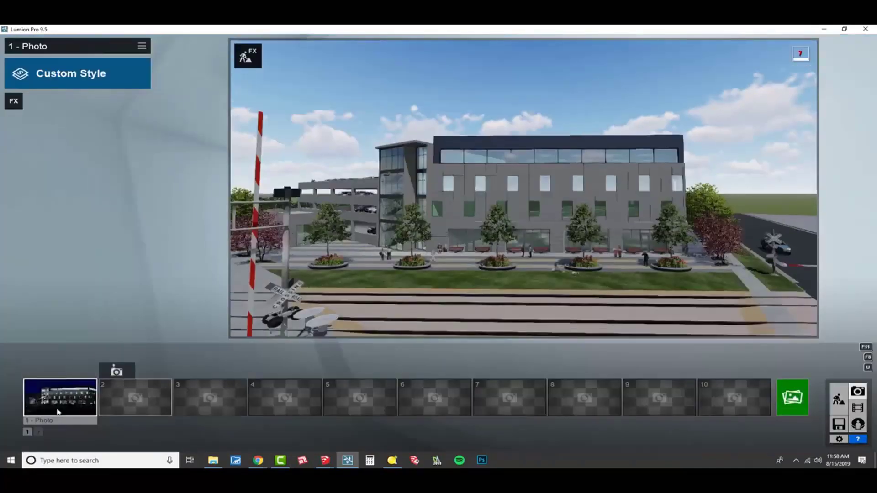
# Step: Restore photo 1's camera view and add a Sun effect with its height lowered to night
pyautogui.click(76, 376)
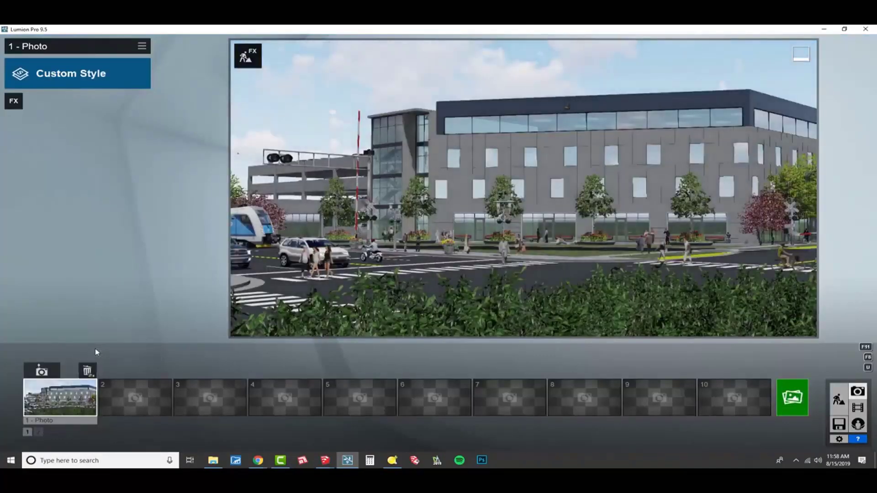
pyautogui.moveTo(520, 238)
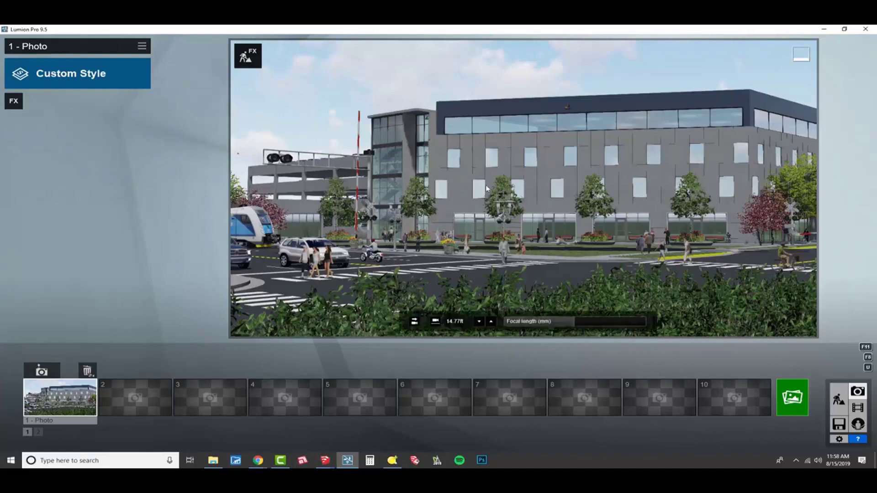
pyautogui.click(14, 100)
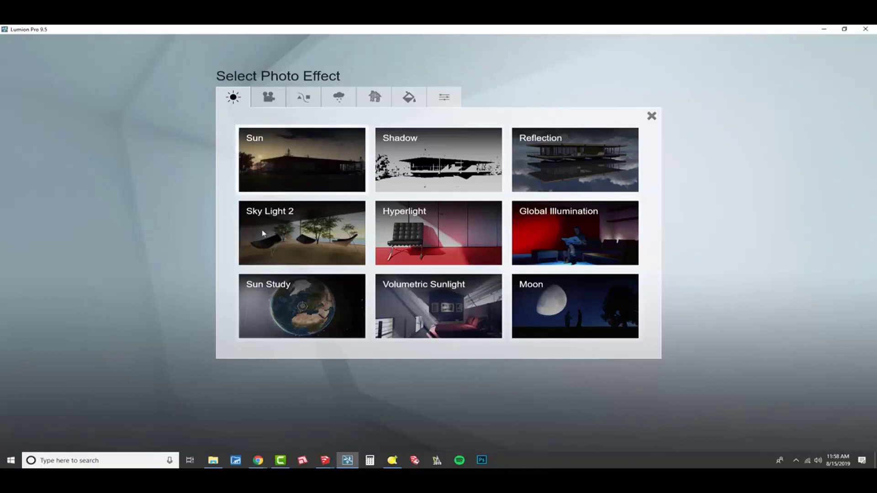
pyautogui.click(301, 160)
pyautogui.moveTo(71, 137)
pyautogui.mouseDown()
pyautogui.moveTo(137, 137)
pyautogui.moveTo(58, 141)
pyautogui.mouseUp()
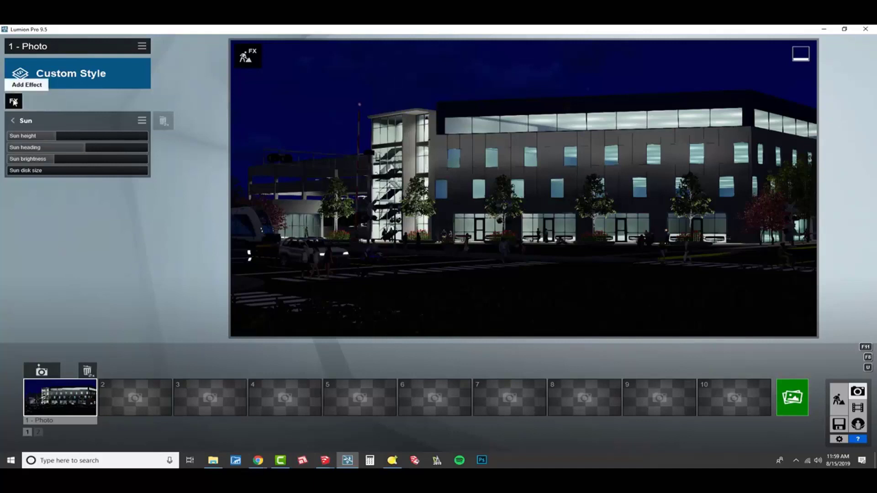
# Step: Add a Shadow effect with Soft and Fine Detail Shadows on and Interior/Exterior at 1.0
pyautogui.click(13, 101)
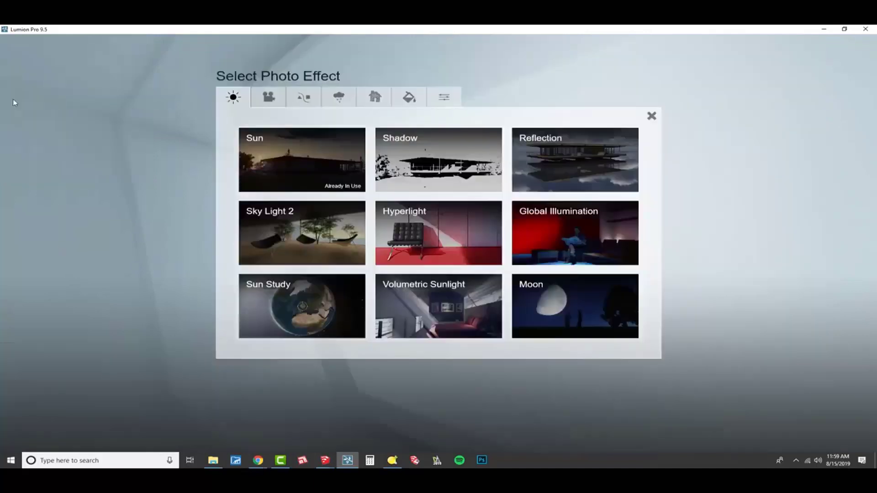
pyautogui.click(413, 175)
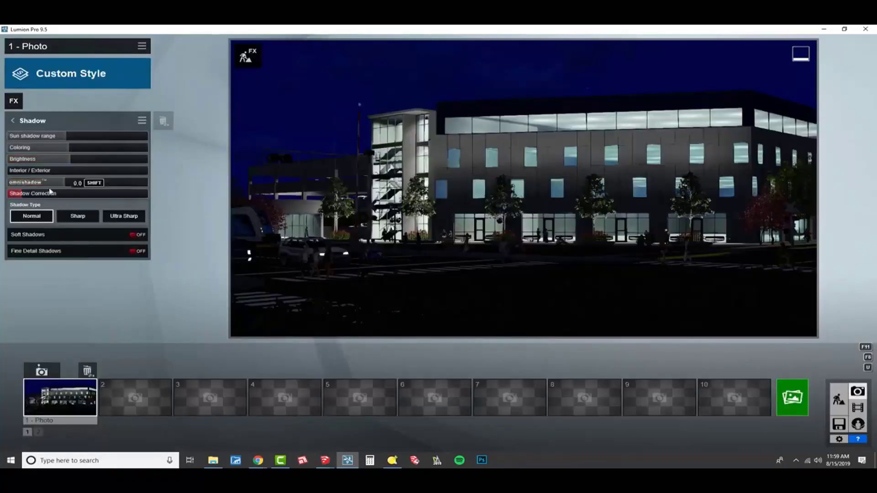
pyautogui.click(83, 235)
pyautogui.click(83, 251)
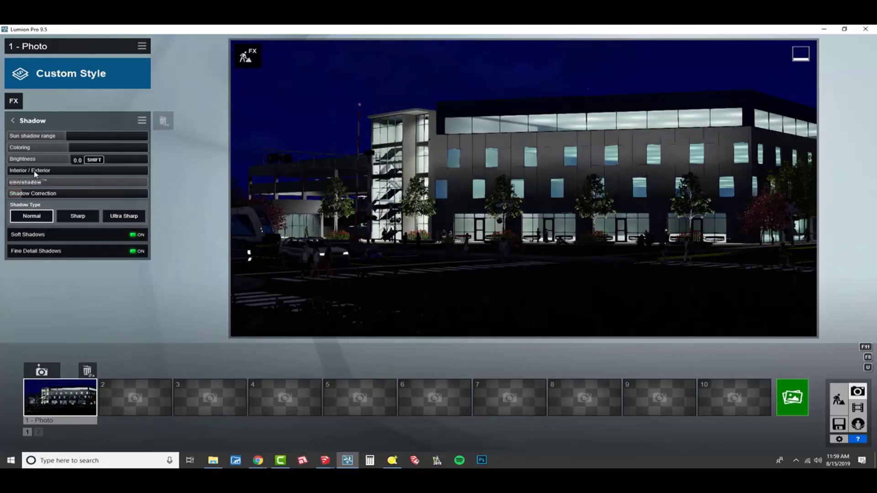
pyautogui.moveTo(35, 174); pyautogui.dragTo(19, 194)
pyautogui.moveTo(116, 171); pyautogui.dragTo(212, 197)
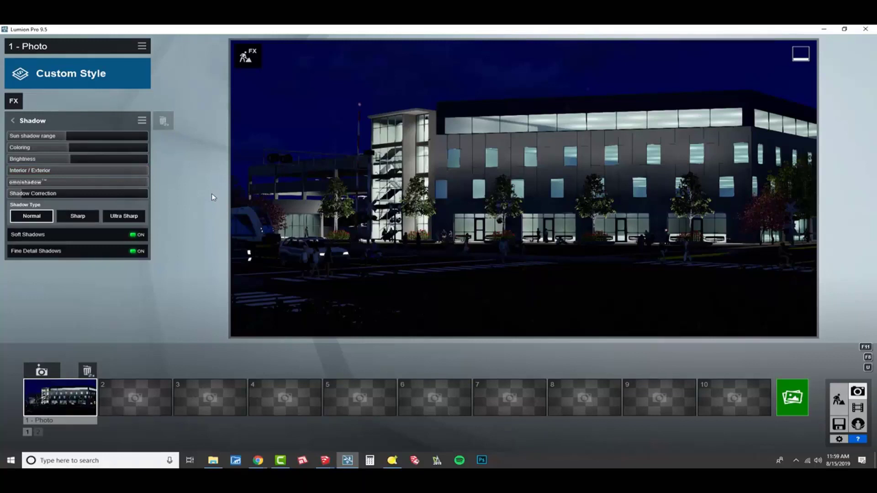
pyautogui.moveTo(636, 82)
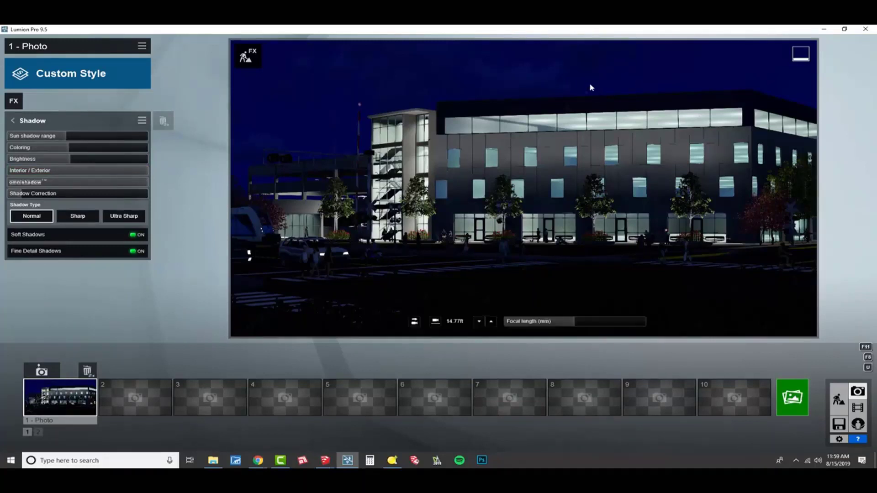
# Step: Add a Reflection effect with speedray Reflections on, then restore photo 1's saved camera view
pyautogui.click(13, 100)
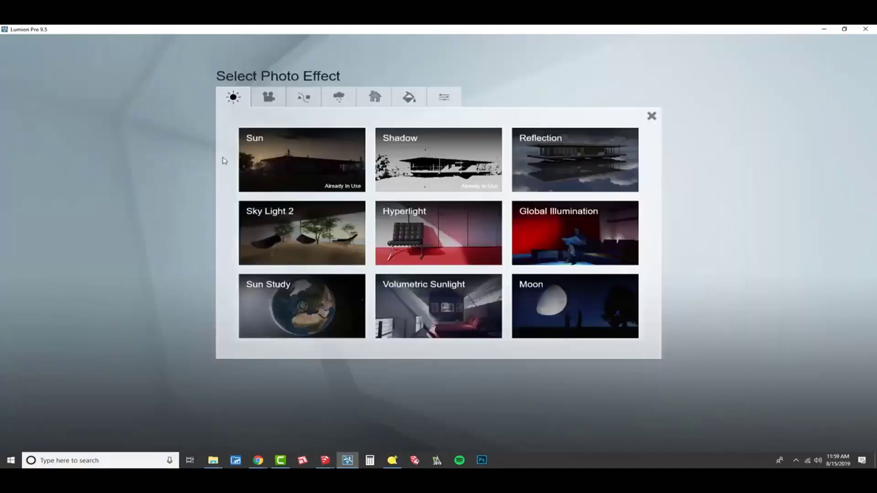
pyautogui.click(556, 158)
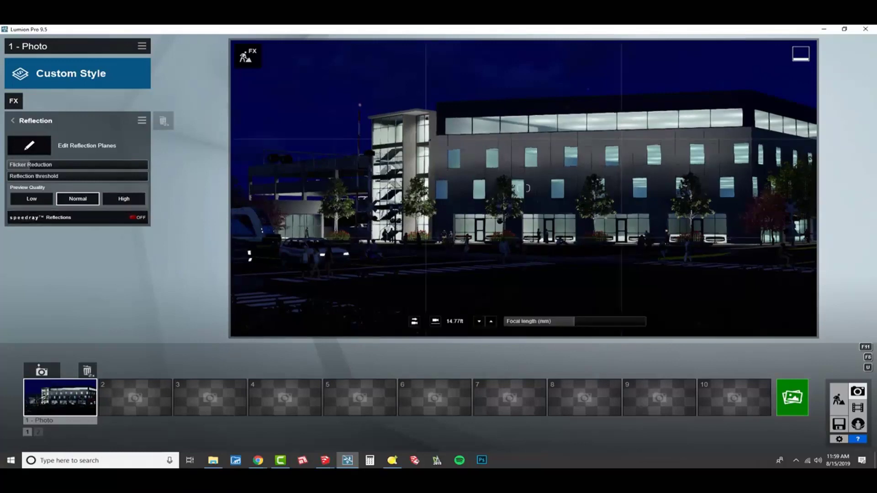
pyautogui.moveTo(523, 188); pyautogui.dragTo(523, 169, button='right')
pyautogui.click(119, 219)
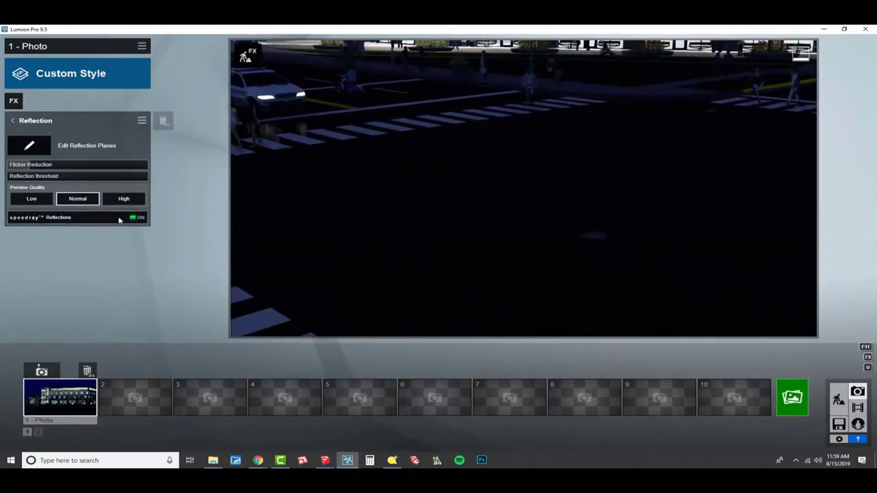
pyautogui.click(133, 218)
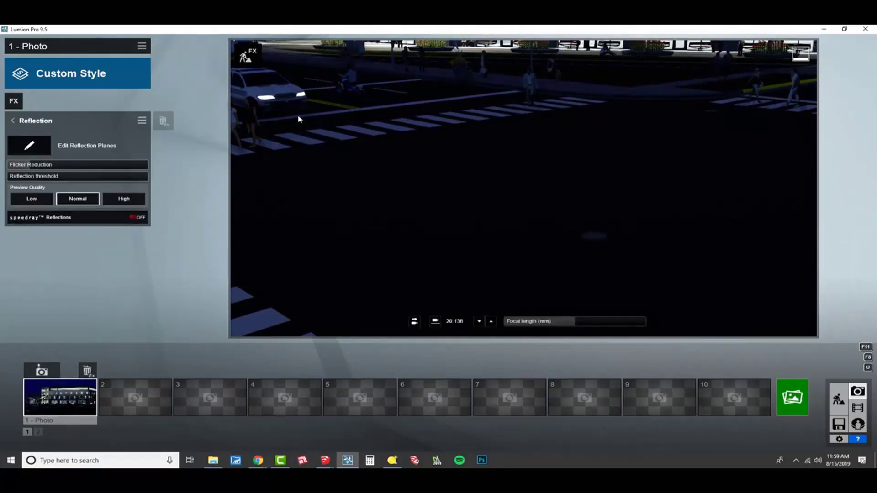
pyautogui.click(83, 219)
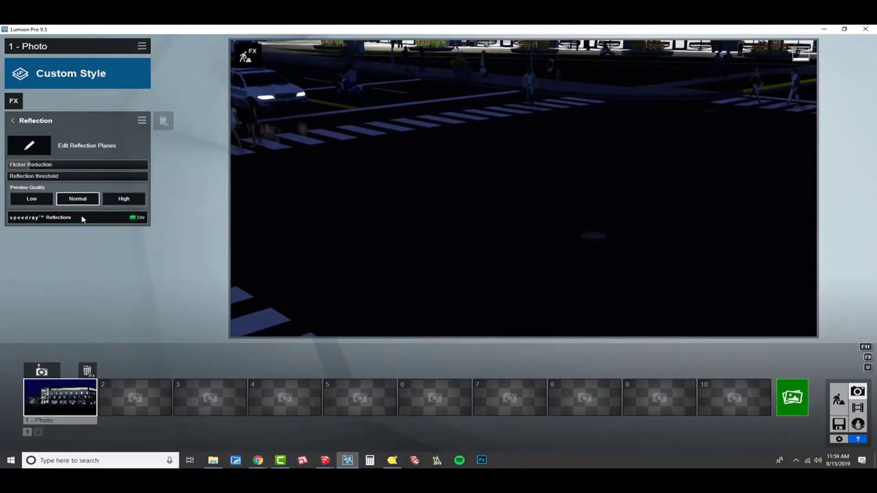
pyautogui.click(51, 400)
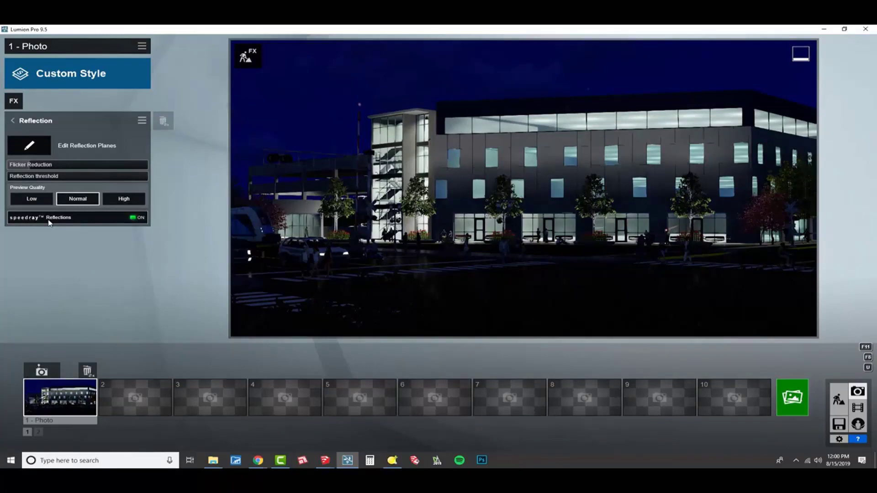
# Step: Add reflection planes on the street, left building glass, top-floor glass and front façade windows
pyautogui.click(34, 151)
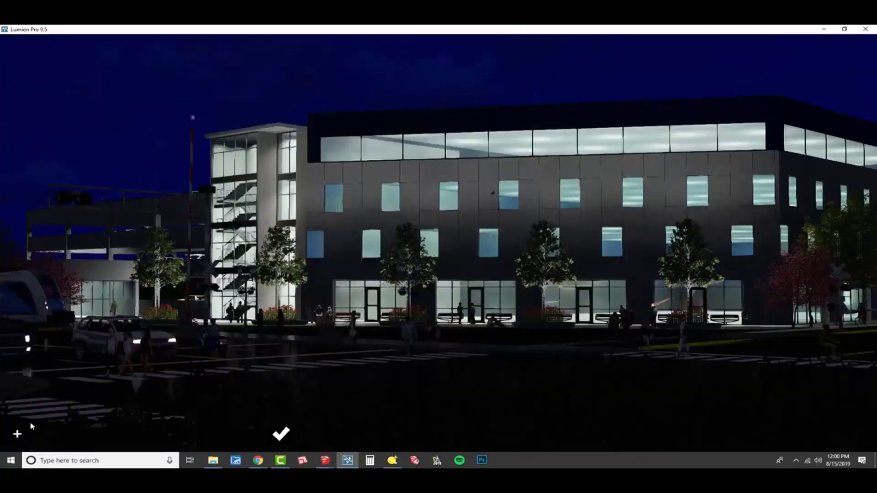
pyautogui.click(17, 433)
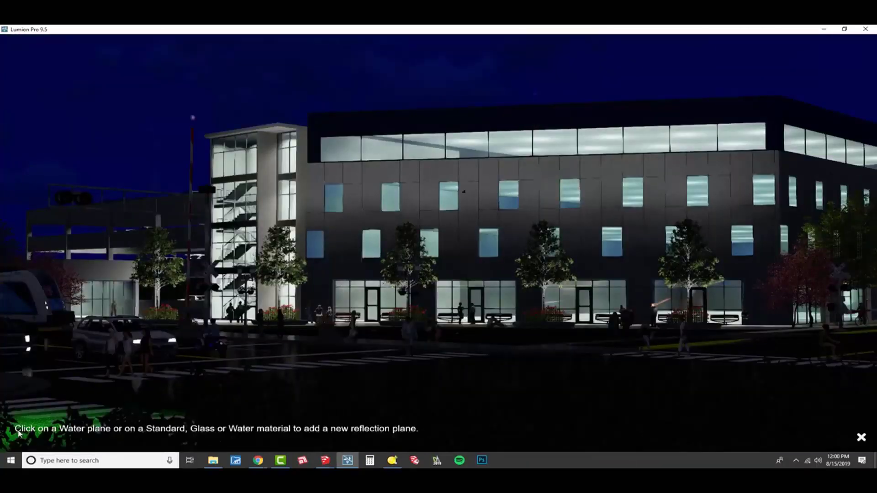
pyautogui.click(351, 370)
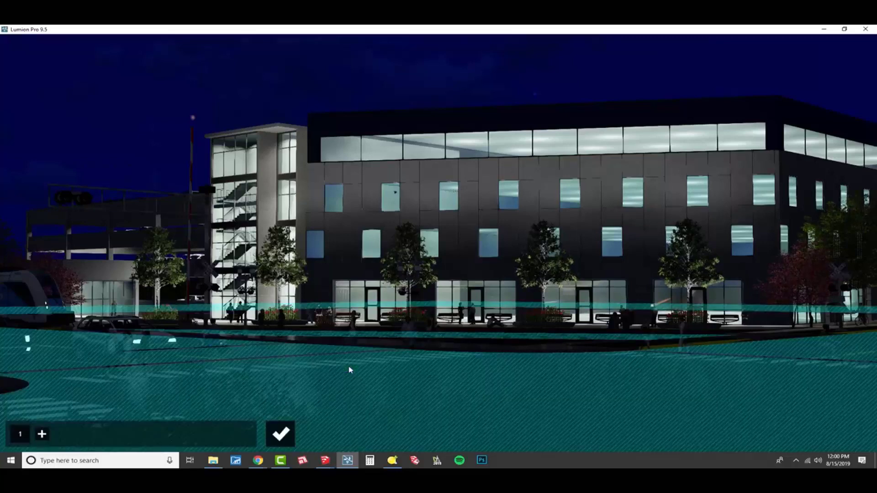
pyautogui.click(41, 435)
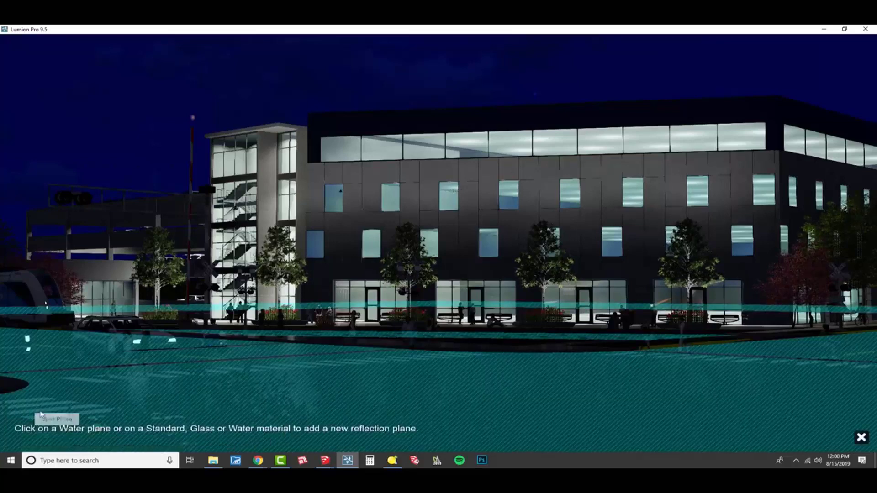
pyautogui.click(98, 289)
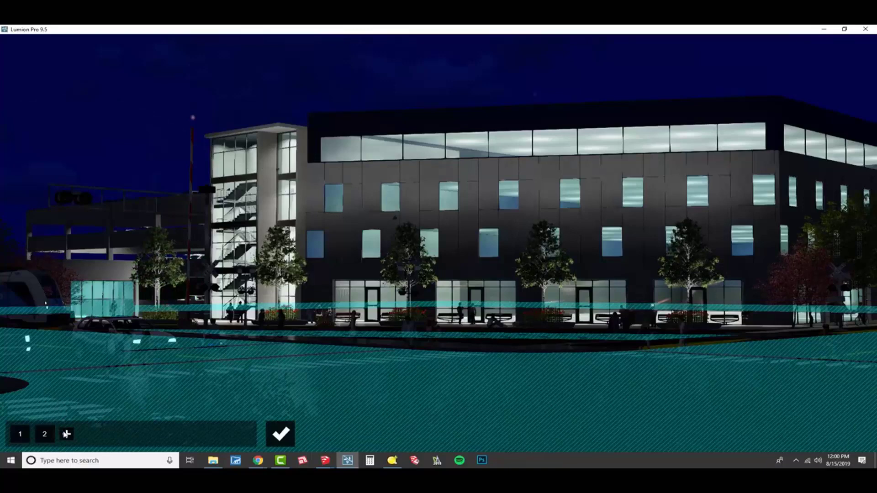
pyautogui.click(66, 434)
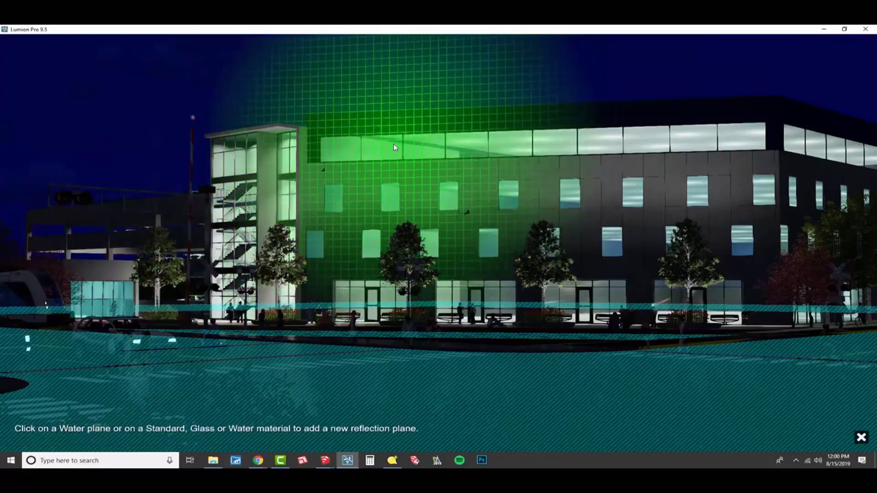
pyautogui.click(394, 147)
pyautogui.click(91, 434)
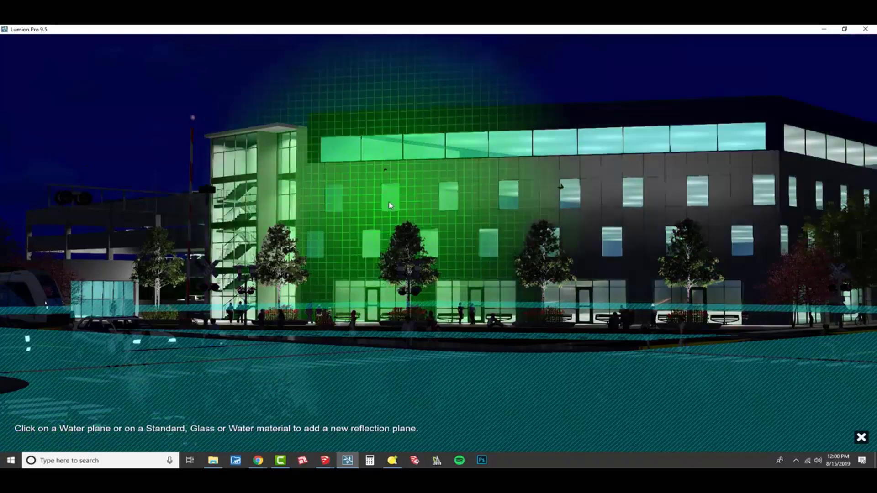
pyautogui.click(388, 201)
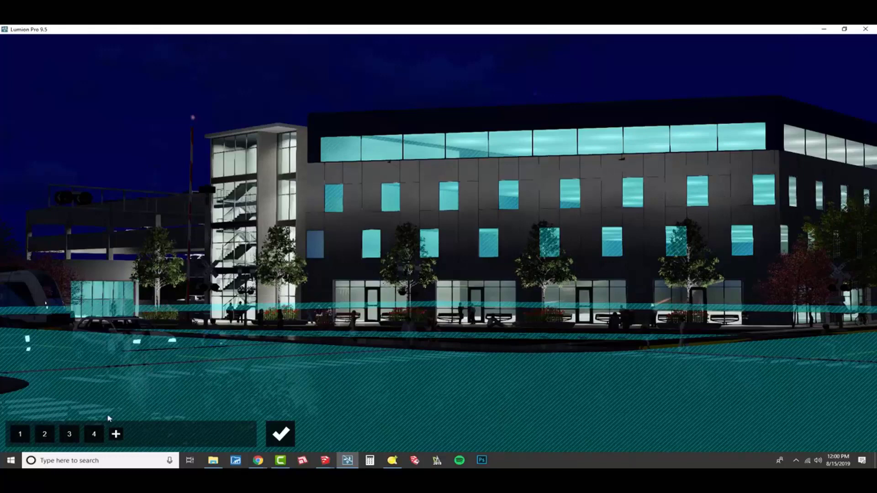
# Step: Drop the top-floor plane, add side-wing, stairwell, facade and far-building glass planes, and finish
pyautogui.click(69, 435)
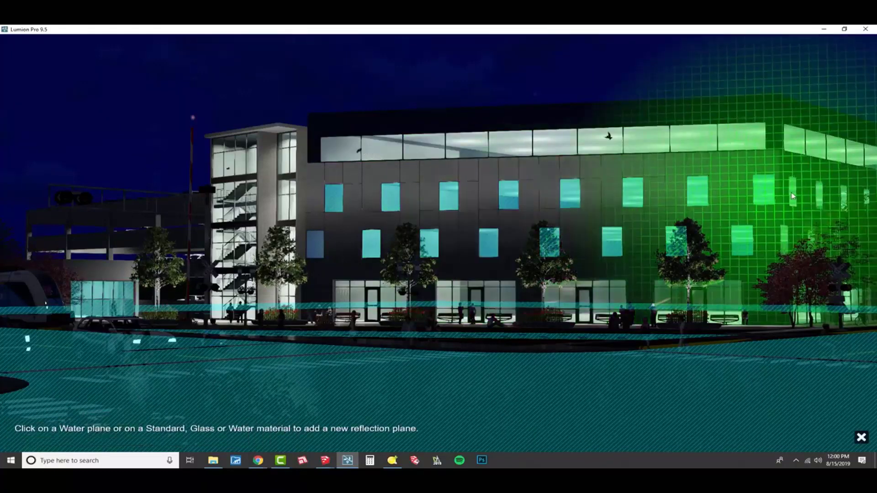
pyautogui.click(792, 197)
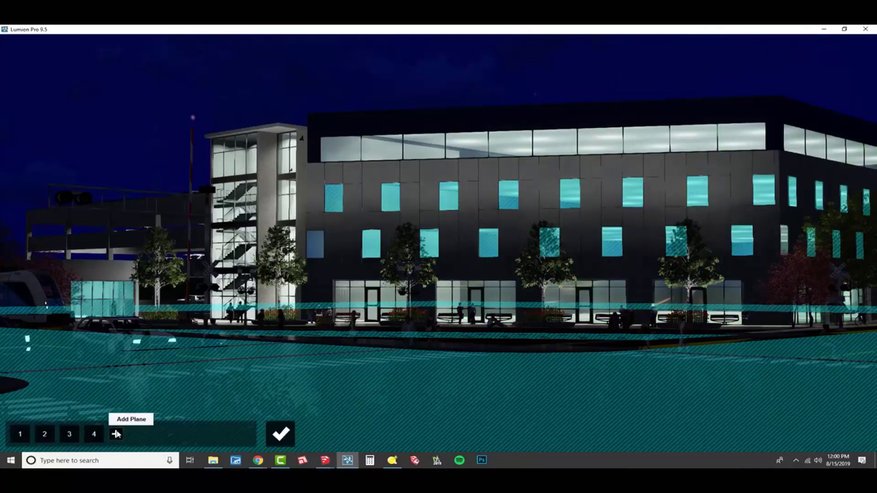
pyautogui.click(116, 434)
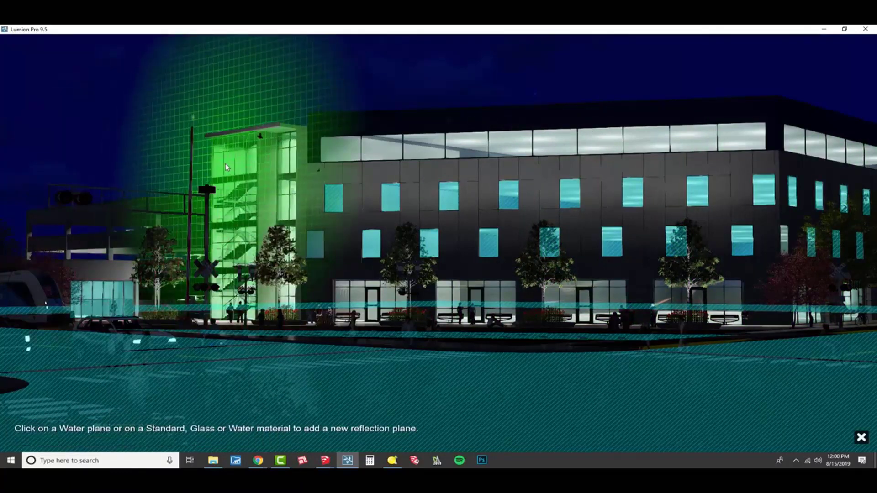
pyautogui.click(226, 168)
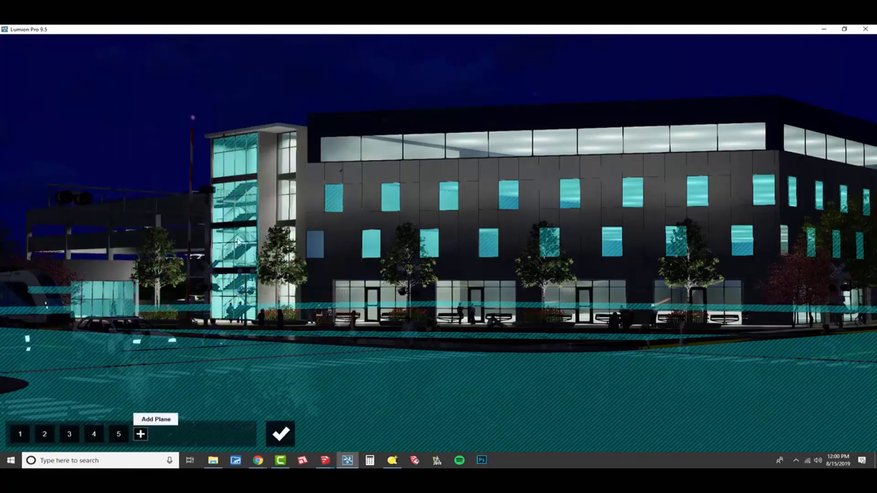
pyautogui.click(141, 433)
pyautogui.click(286, 203)
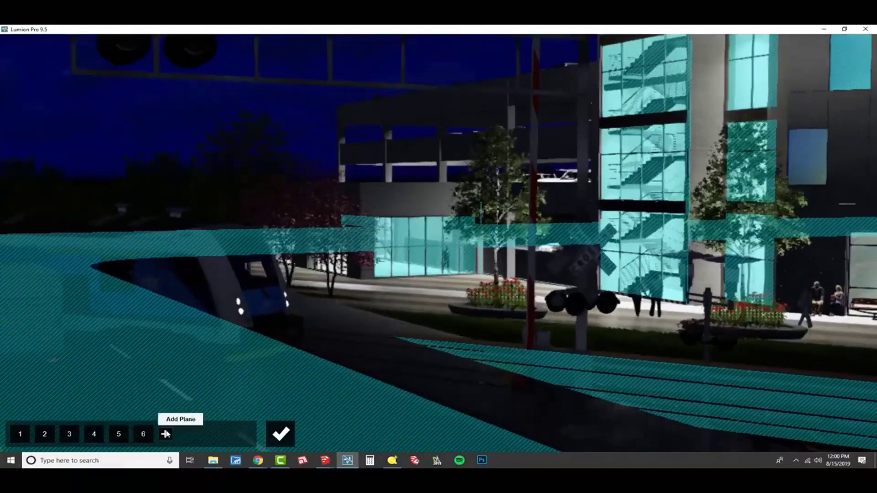
pyautogui.click(165, 434)
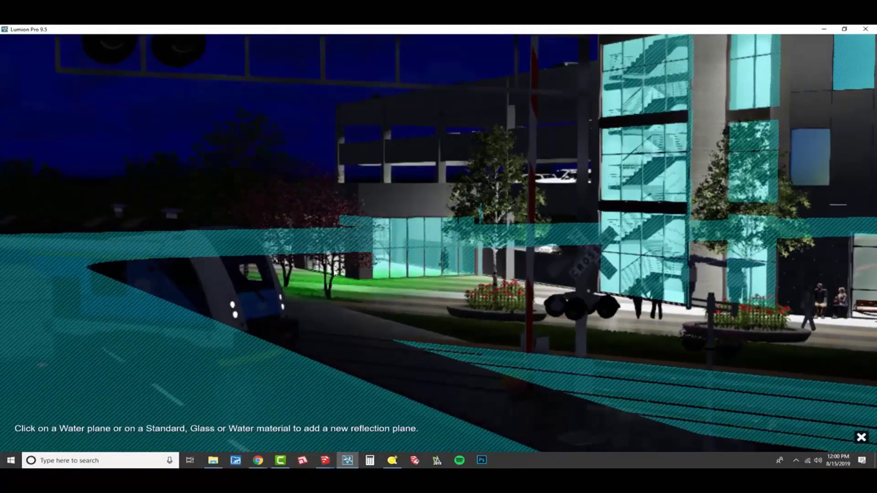
pyautogui.click(331, 270)
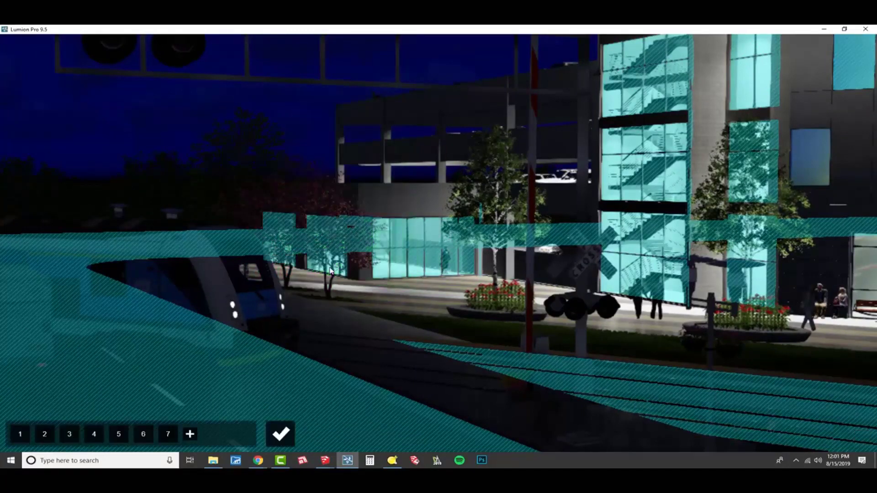
pyautogui.click(280, 434)
pyautogui.moveTo(85, 405)
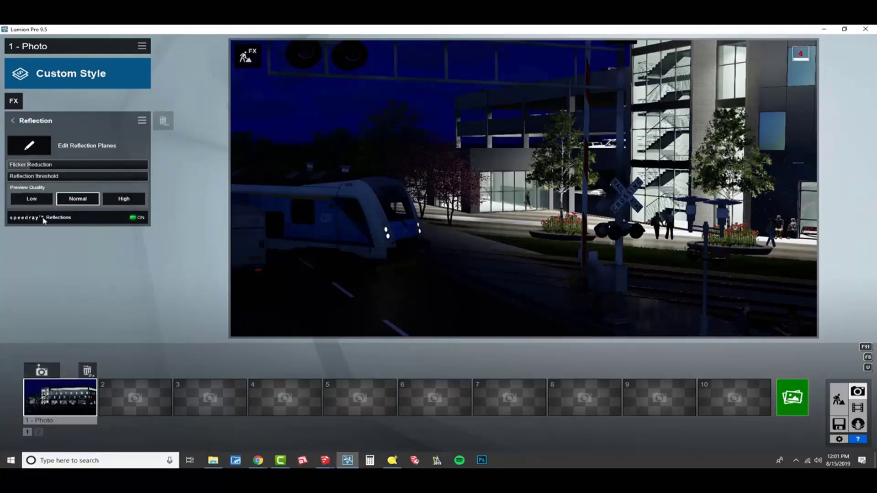
# Step: Restore photo 1's saved view and move the camera close to the ground-floor glass storefront
pyautogui.click(74, 400)
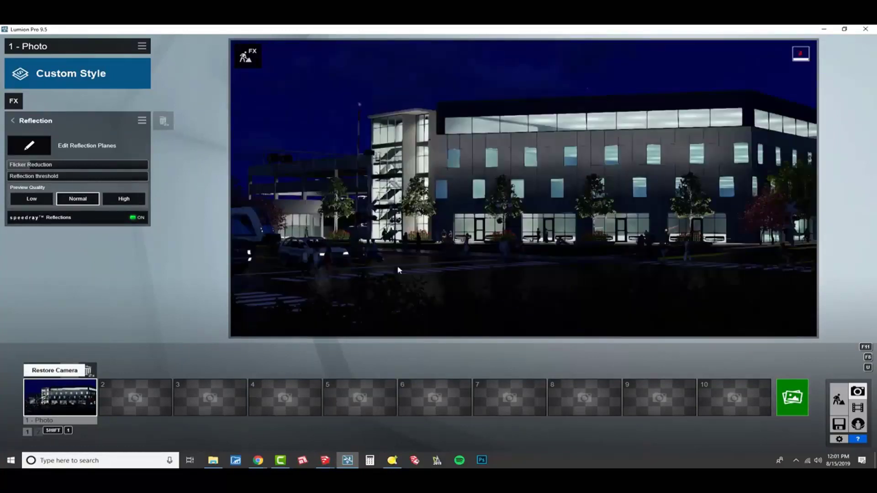
pyautogui.moveTo(523, 188)
pyautogui.mouseDown(button='right')
pyautogui.moveTo(557, 178)
pyautogui.moveTo(514, 187)
pyautogui.moveTo(433, 252)
pyautogui.mouseUp(button='right')
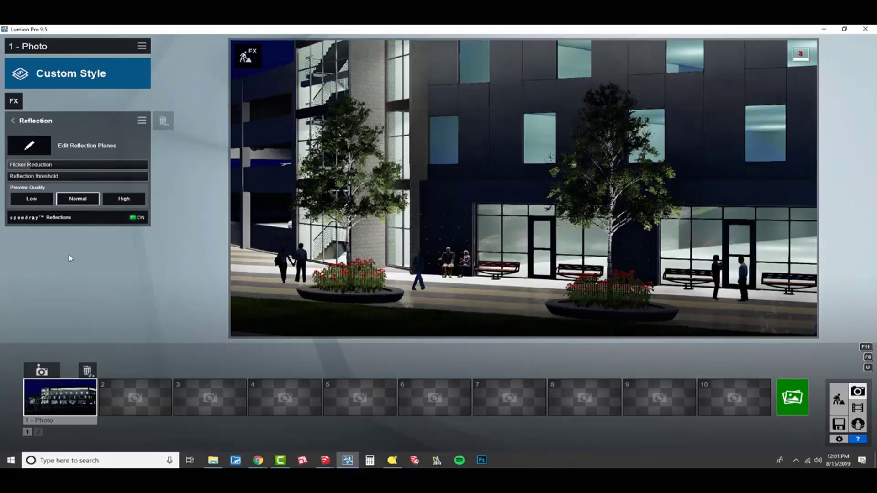
# Step: Raise the reflection threshold to 8.2in and set reflection Preview Quality to Low at the saved view
pyautogui.moveTo(47, 180)
pyautogui.moveTo(47, 179); pyautogui.dragTo(71, 181)
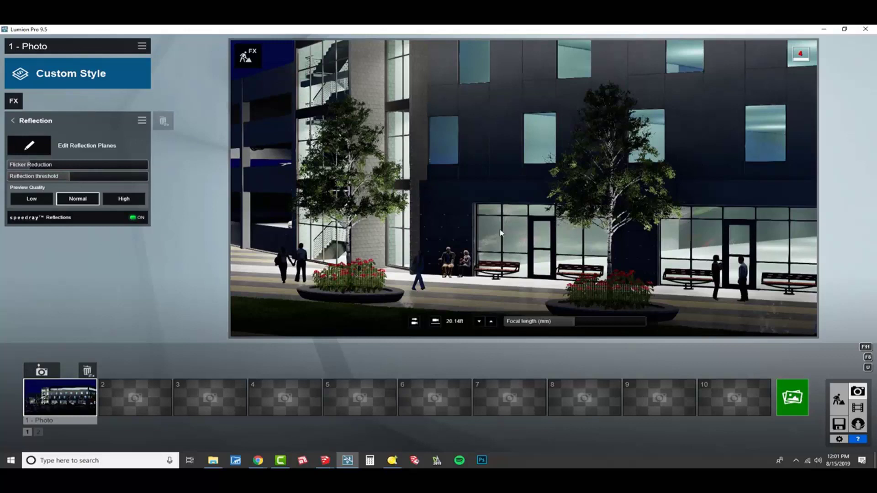
pyautogui.moveTo(81, 179); pyautogui.dragTo(98, 187)
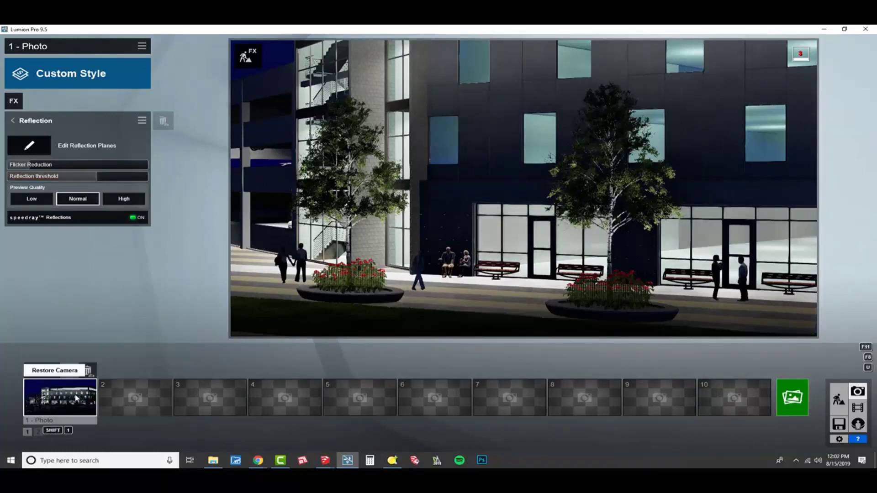
pyautogui.click(77, 398)
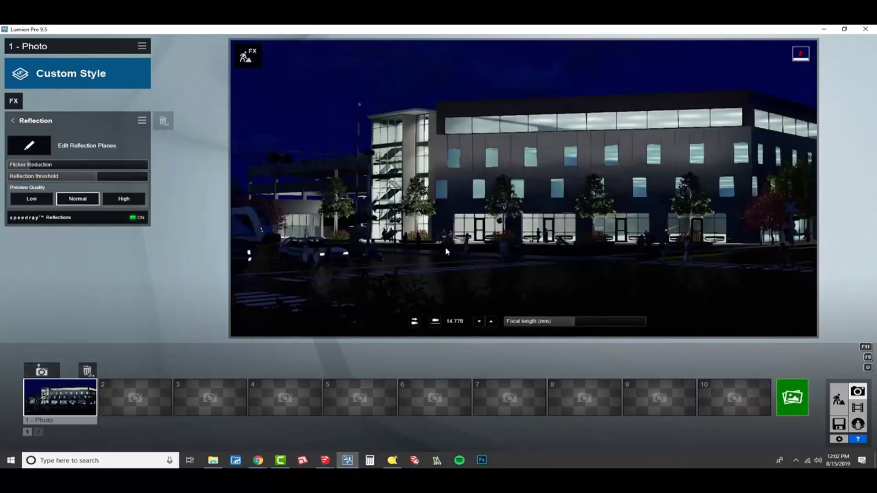
pyautogui.moveTo(101, 178)
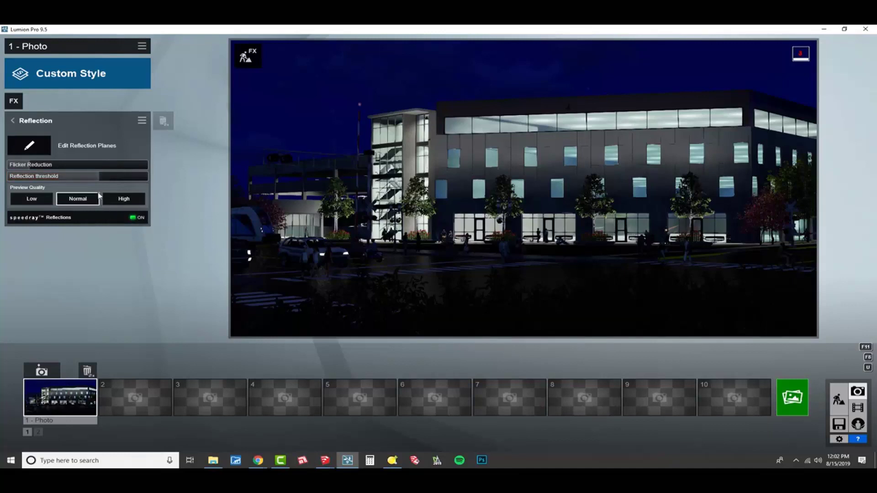
pyautogui.moveTo(103, 181); pyautogui.dragTo(124, 183)
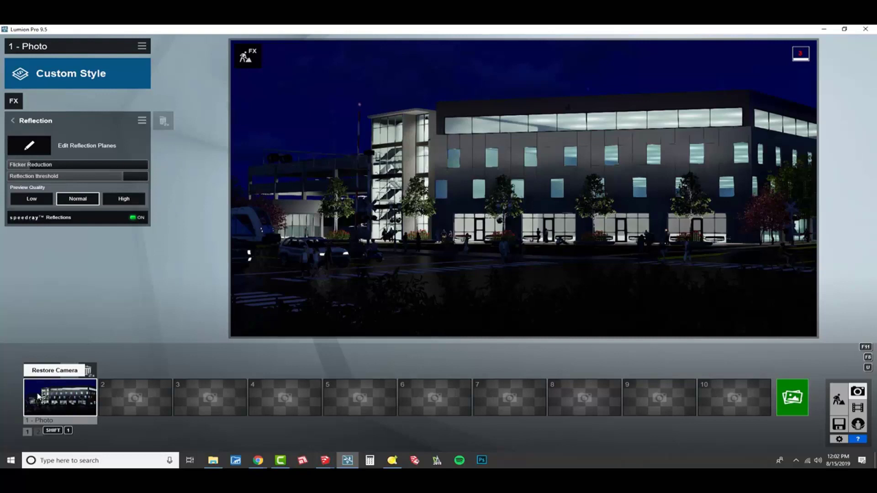
pyautogui.click(31, 199)
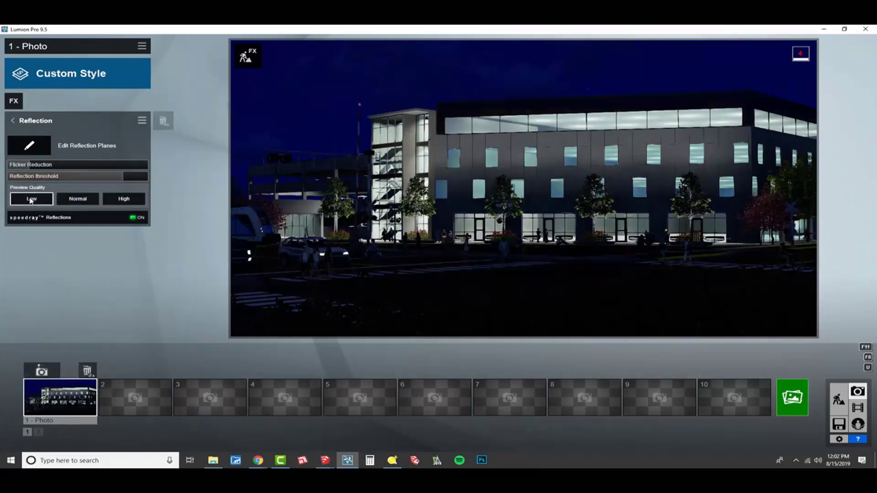
# Step: Add a Hyperlight effect to photo 1 with its Amount at 100
pyautogui.click(17, 103)
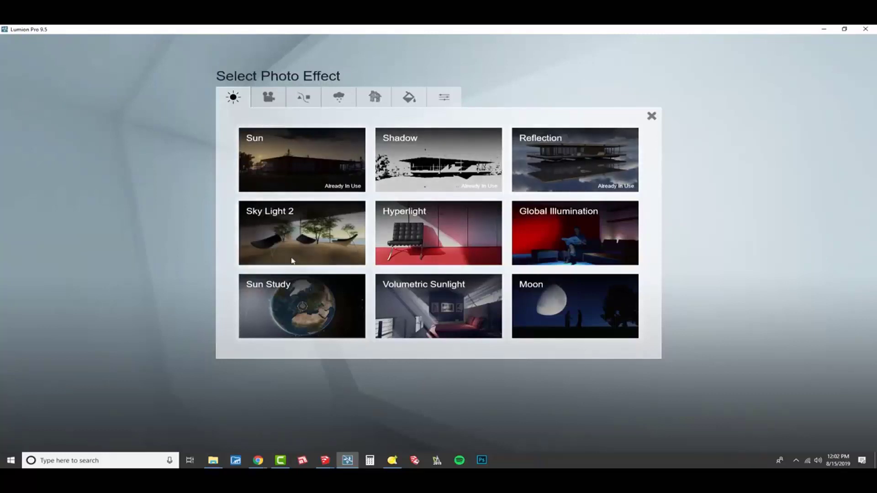
pyautogui.click(431, 234)
pyautogui.moveTo(88, 141); pyautogui.dragTo(185, 149)
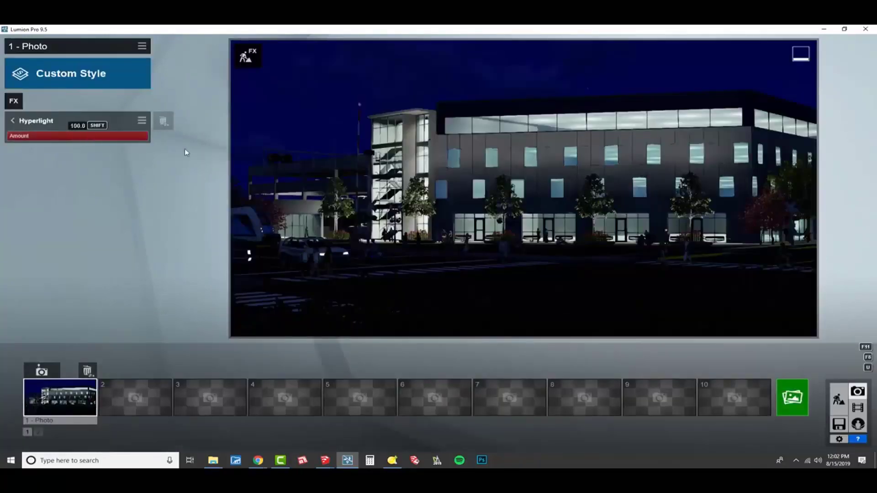
pyautogui.click(14, 101)
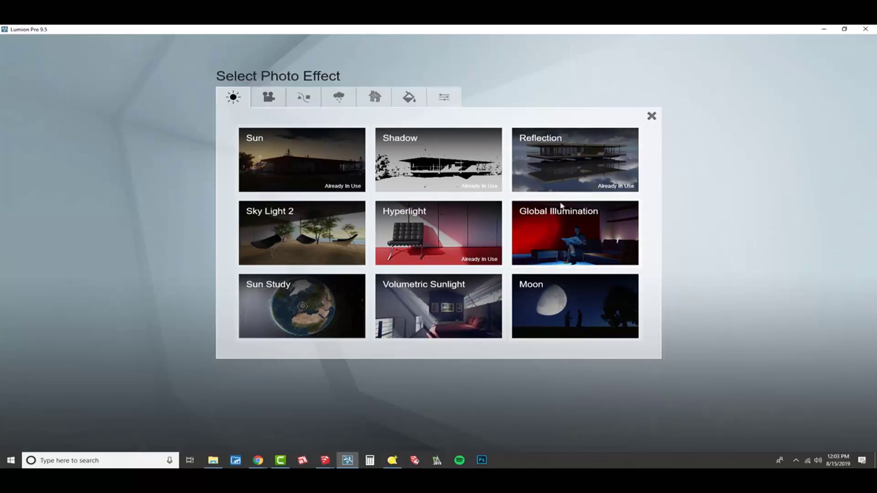
# Step: Add a Handheld Camera effect with its focal length increased to zoom in
pyautogui.click(268, 98)
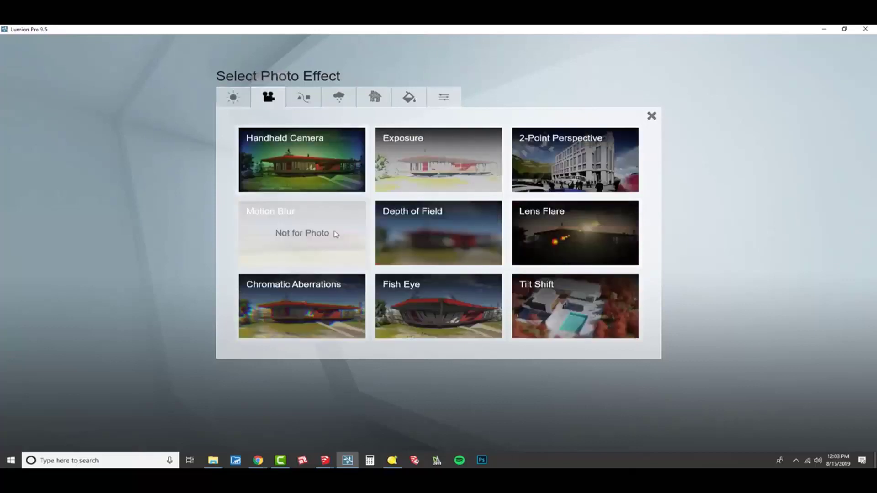
pyautogui.click(315, 150)
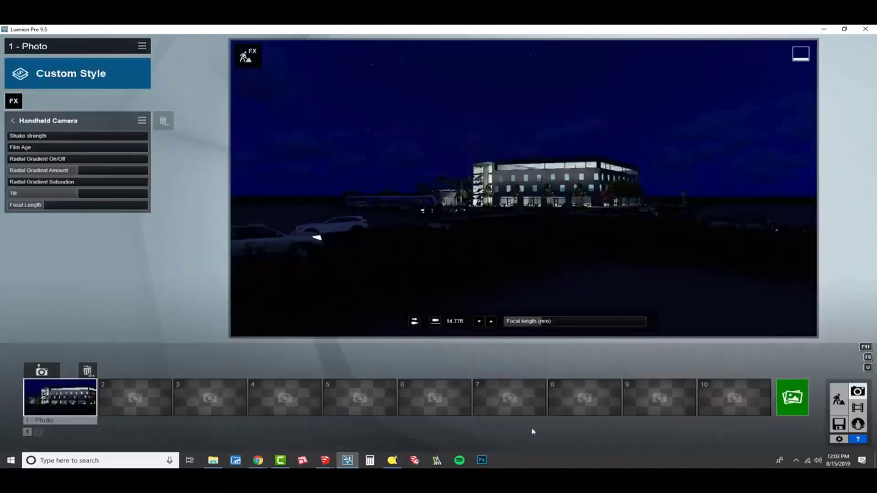
pyautogui.click(65, 205)
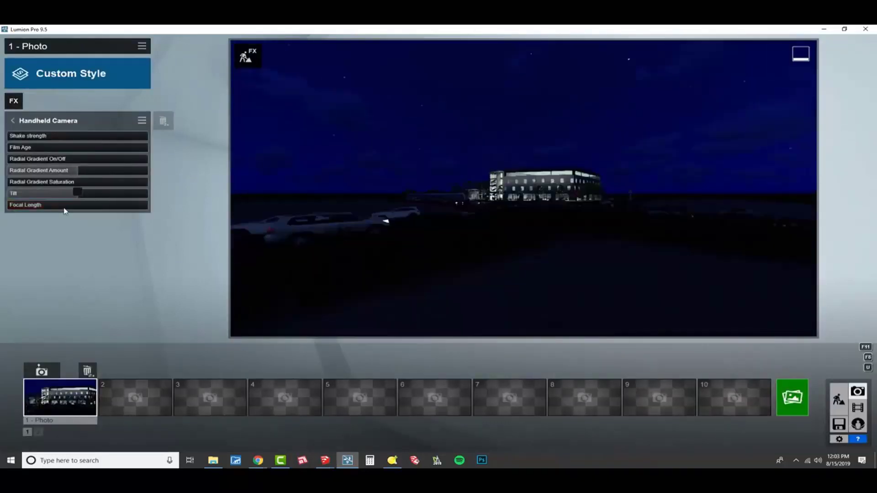
pyautogui.click(64, 206)
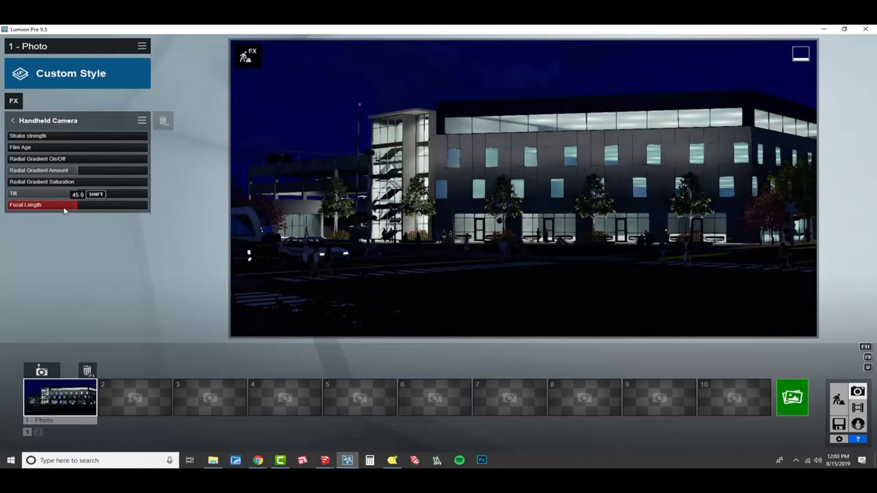
# Step: Add 2-Point Perspective and a Lens Flare with higher Bloom Amount and adjusted Master Brightness
pyautogui.click(14, 101)
pyautogui.click(614, 172)
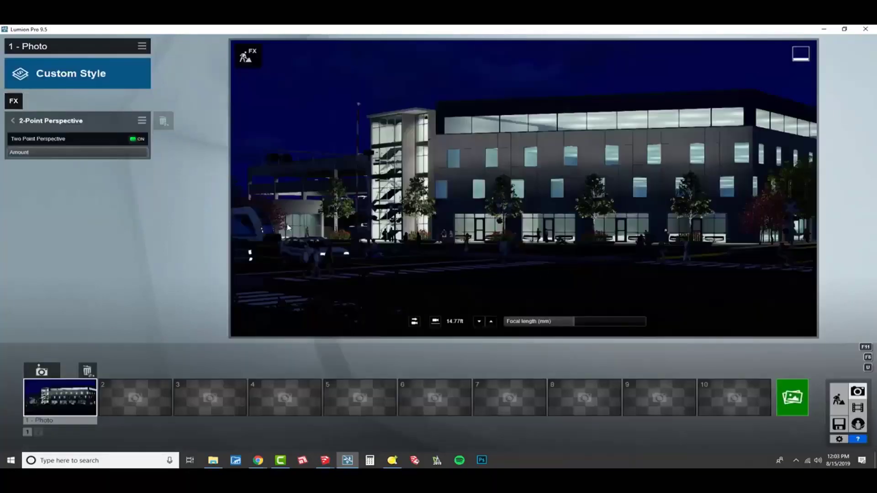
pyautogui.click(15, 103)
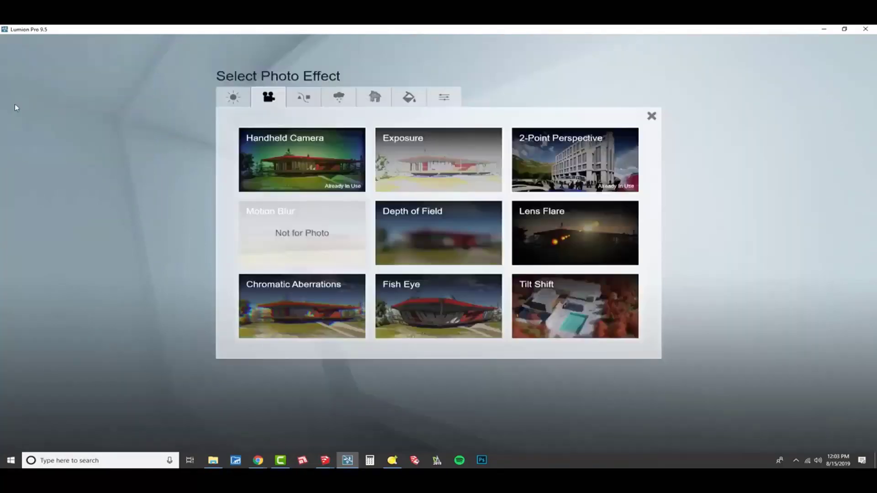
pyautogui.click(558, 248)
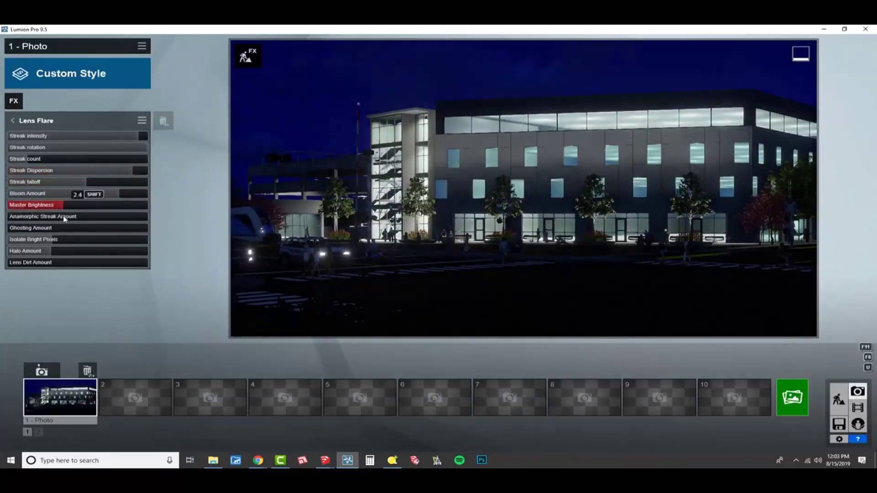
pyautogui.moveTo(123, 199); pyautogui.dragTo(133, 198)
pyautogui.click(52, 207)
pyautogui.moveTo(50, 208); pyautogui.dragTo(62, 218)
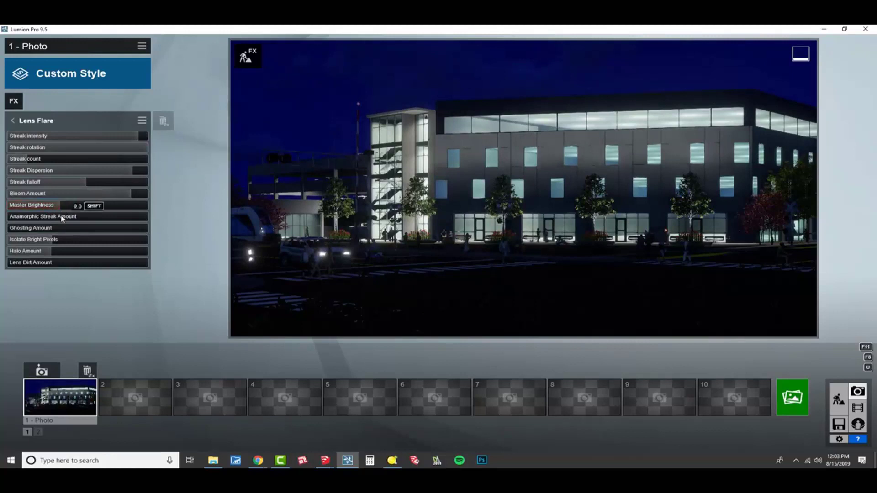
pyautogui.click(13, 101)
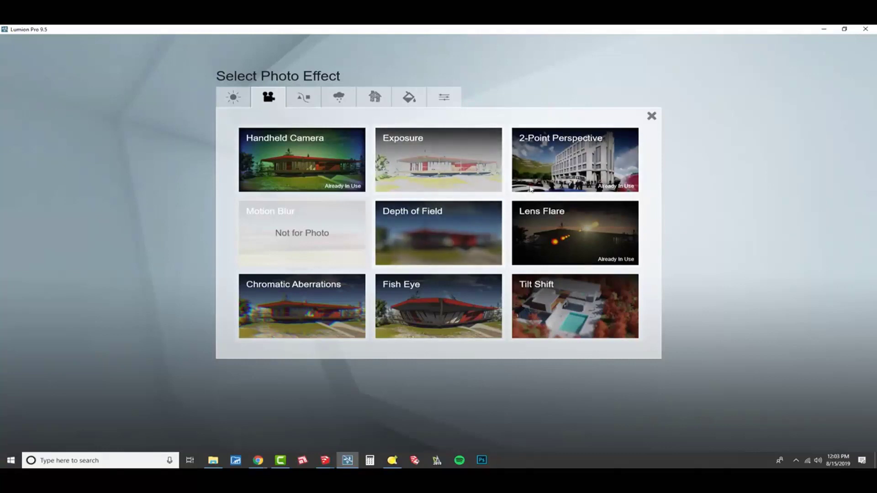
# Step: Add a Precipitation rain effect with smaller particles and Precipitation Phase lowered to about 0.4
pyautogui.click(304, 96)
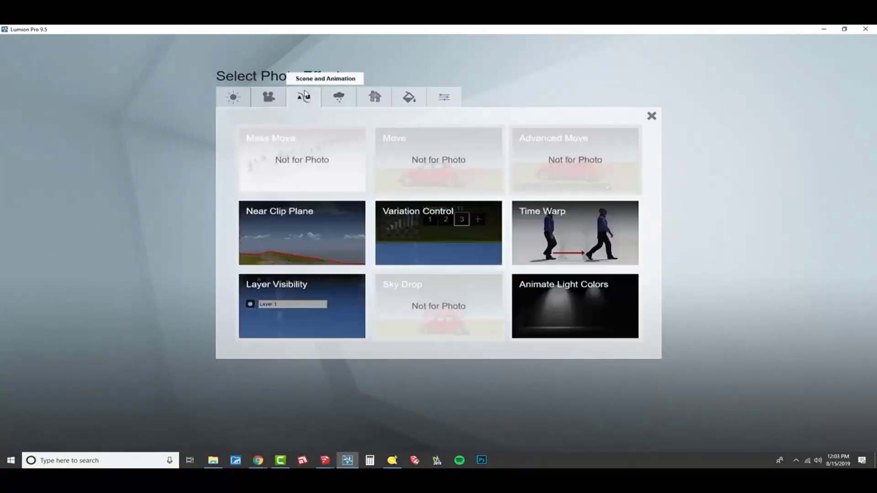
pyautogui.click(352, 104)
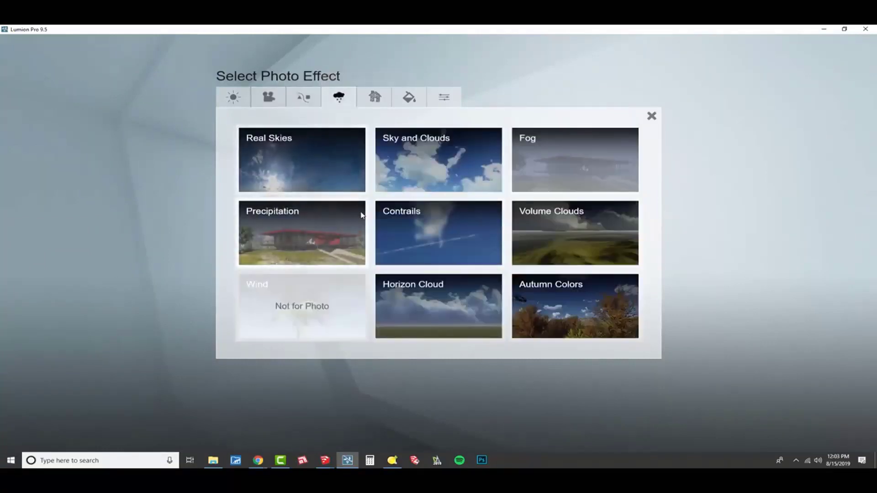
pyautogui.click(319, 247)
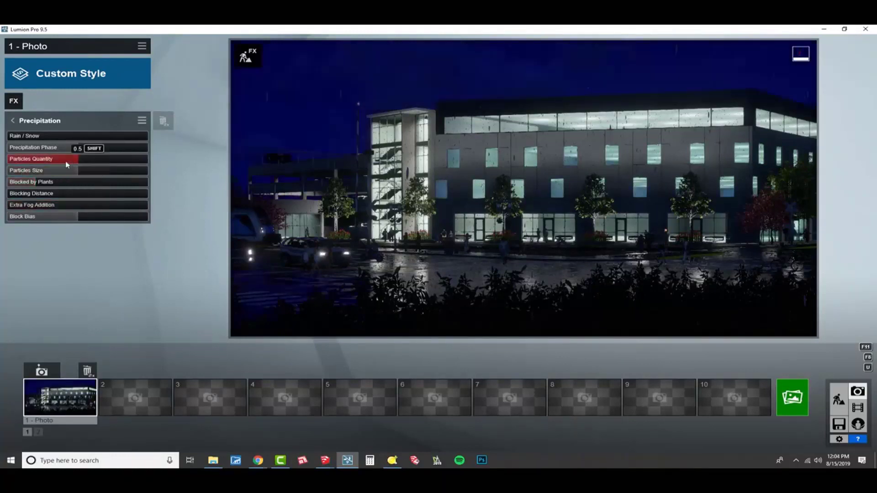
pyautogui.moveTo(72, 173)
pyautogui.mouseDown()
pyautogui.moveTo(8, 175)
pyautogui.moveTo(75, 183)
pyautogui.mouseUp()
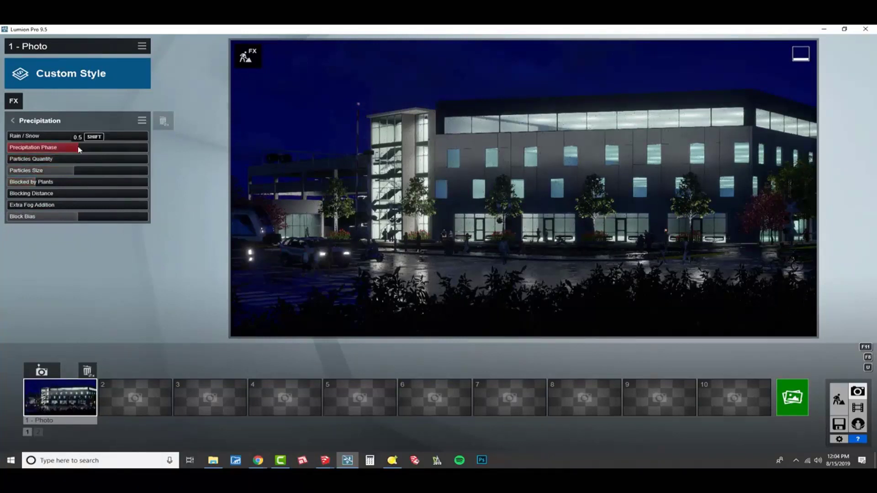
pyautogui.moveTo(79, 149)
pyautogui.mouseDown()
pyautogui.moveTo(53, 146)
pyautogui.moveTo(95, 152)
pyautogui.moveTo(82, 155)
pyautogui.mouseUp()
pyautogui.moveTo(82, 155); pyautogui.dragTo(82, 154)
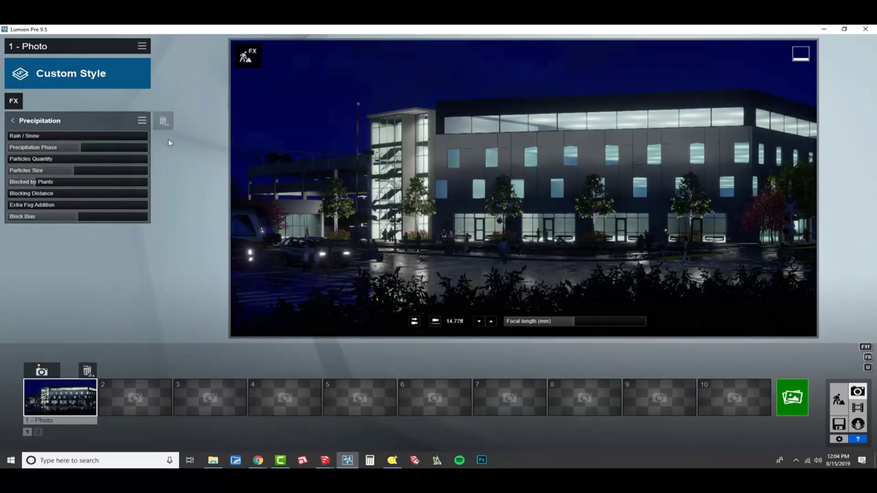
# Step: Add a Real Skies effect, browse its Evening skies without picking one, then remove it
pyautogui.click(14, 101)
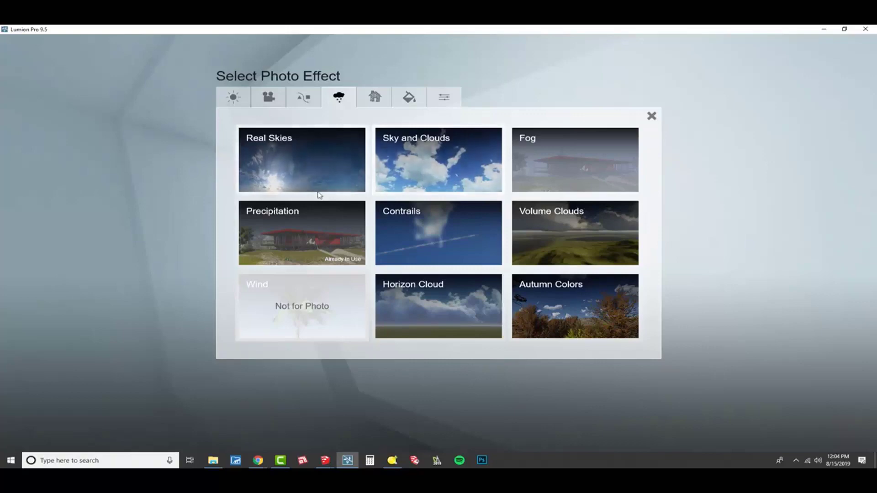
pyautogui.click(299, 173)
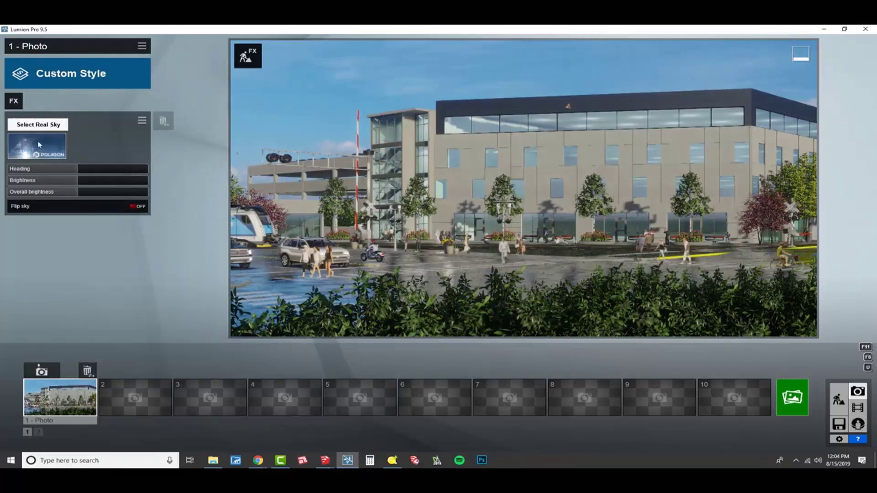
pyautogui.click(47, 142)
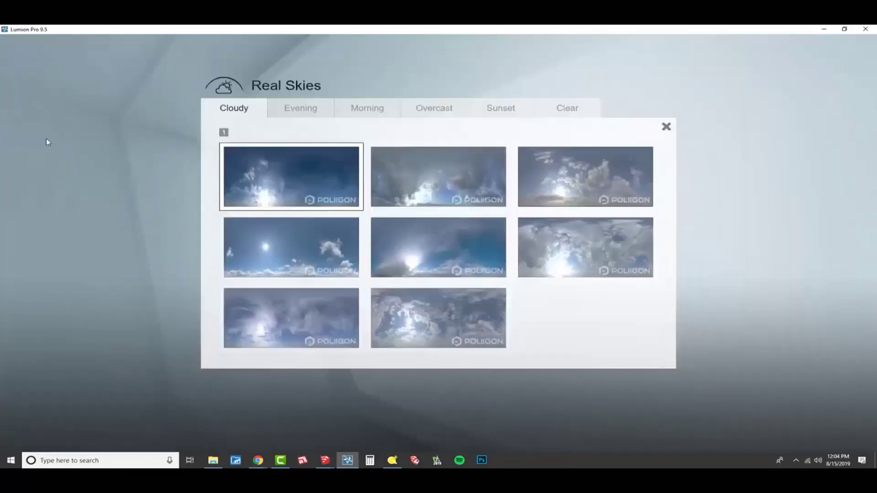
pyautogui.click(311, 109)
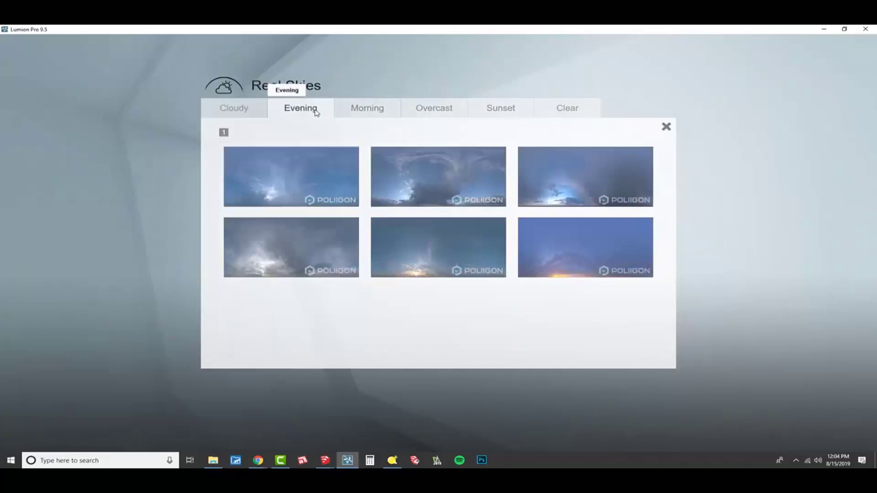
pyautogui.click(666, 127)
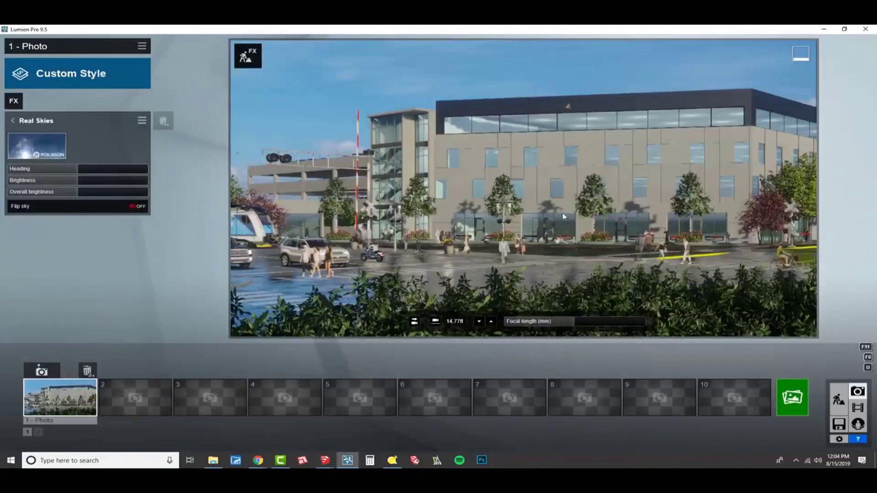
pyautogui.doubleClick(170, 121)
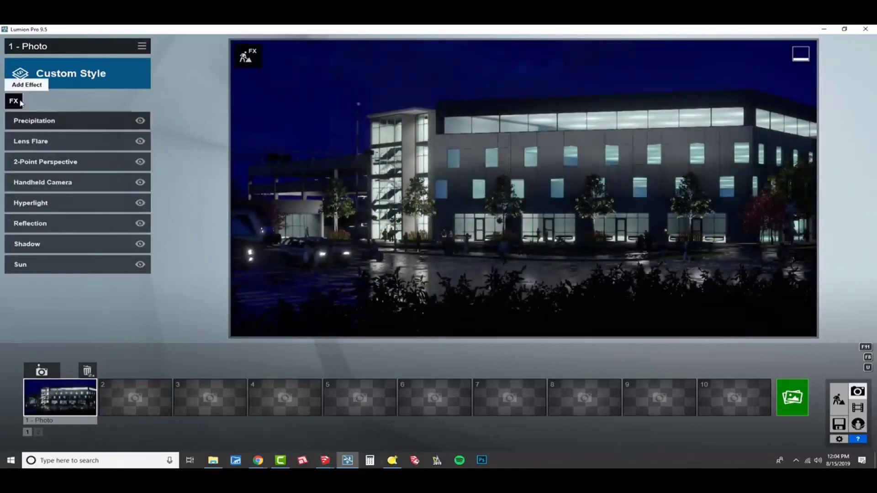
# Step: Add an Outlines effect with transparency 1.0 and outline density 0.8, then show the colour effects
pyautogui.click(14, 101)
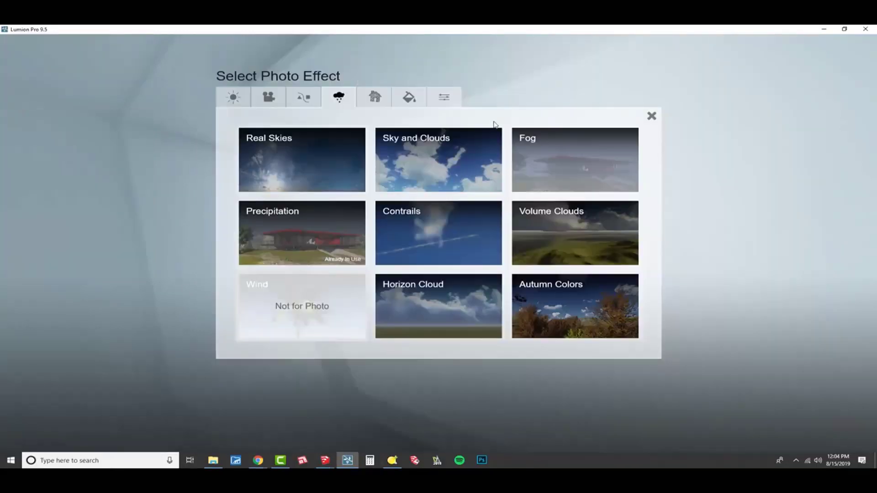
pyautogui.click(375, 96)
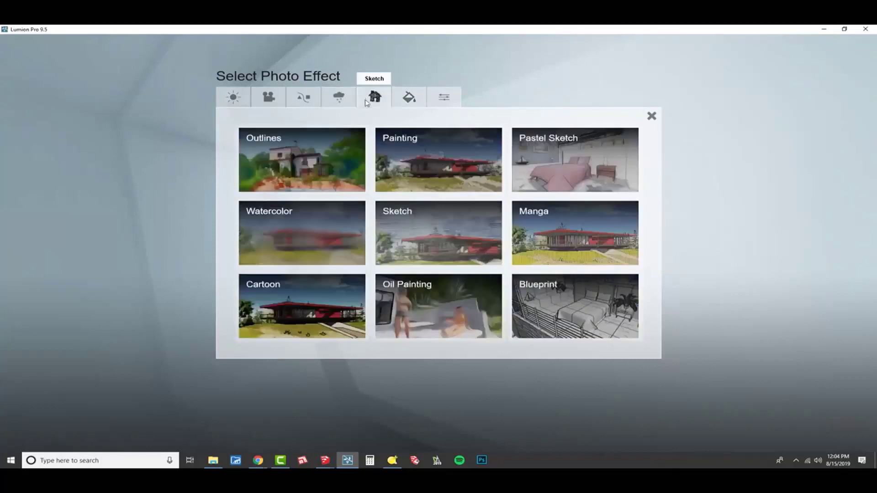
pyautogui.click(326, 176)
pyautogui.moveTo(46, 148); pyautogui.dragTo(110, 148)
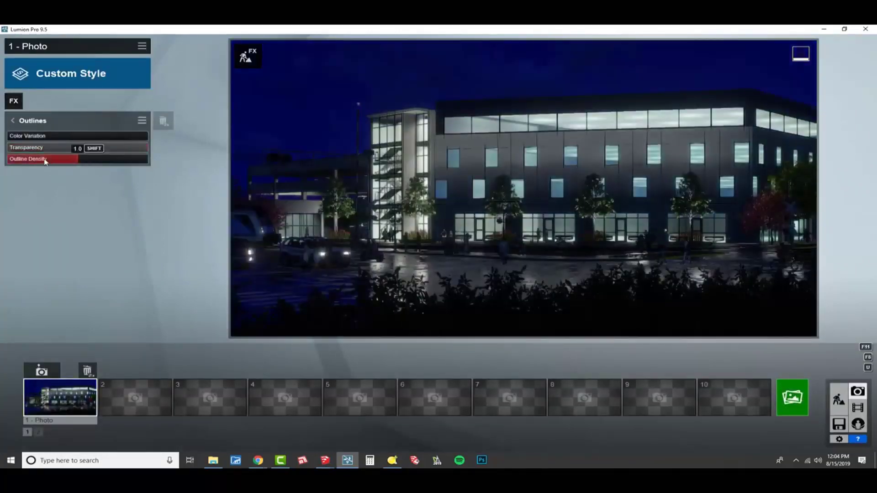
pyautogui.click(46, 159)
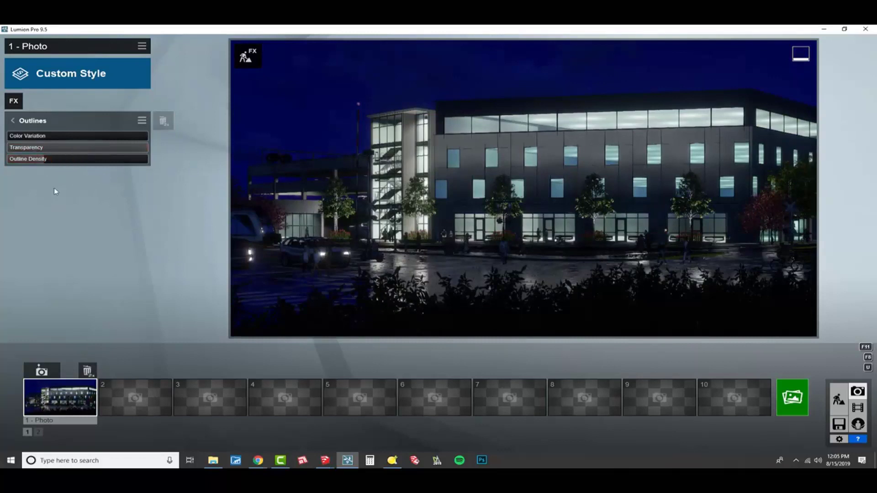
pyautogui.moveTo(51, 161)
pyautogui.mouseDown()
pyautogui.moveTo(63, 165)
pyautogui.moveTo(52, 163)
pyautogui.mouseUp()
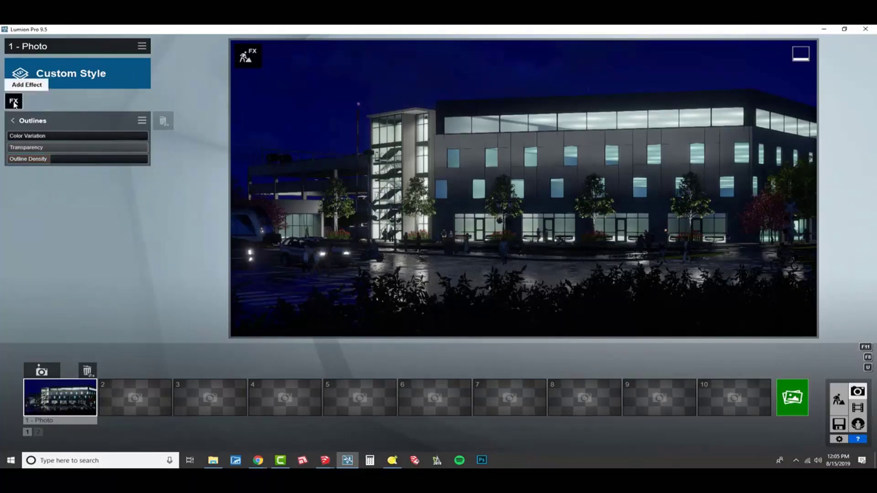
pyautogui.click(14, 102)
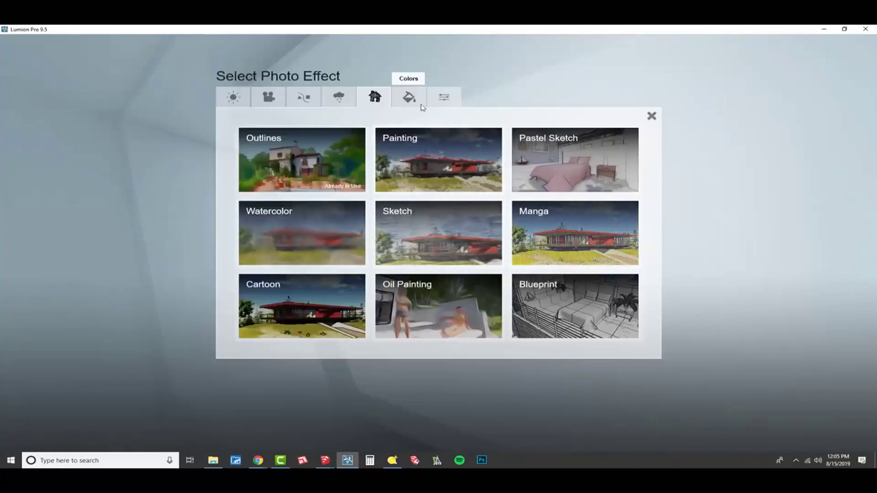
pyautogui.click(420, 102)
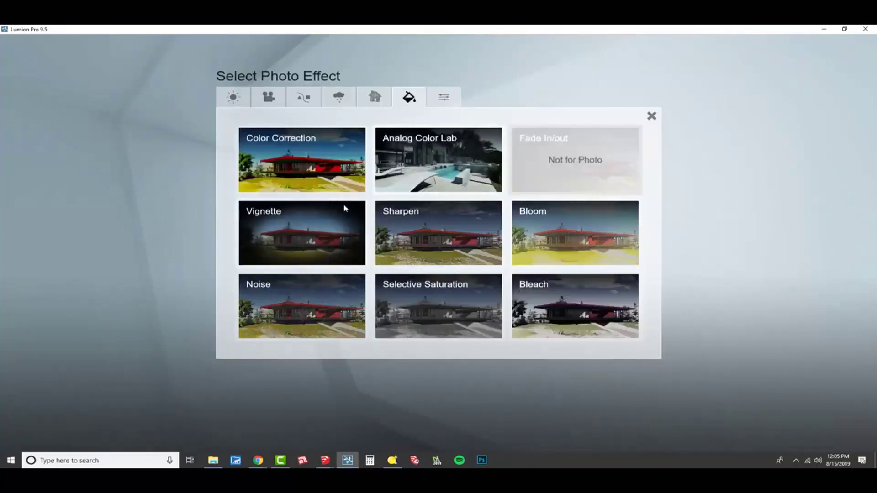
# Step: Add a Color Correction effect and close the effect list without adding anything else
pyautogui.click(306, 175)
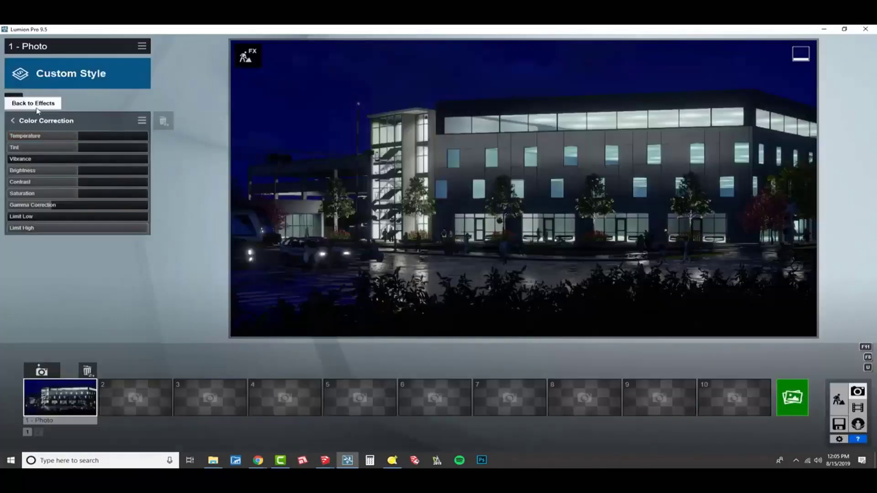
pyautogui.click(13, 97)
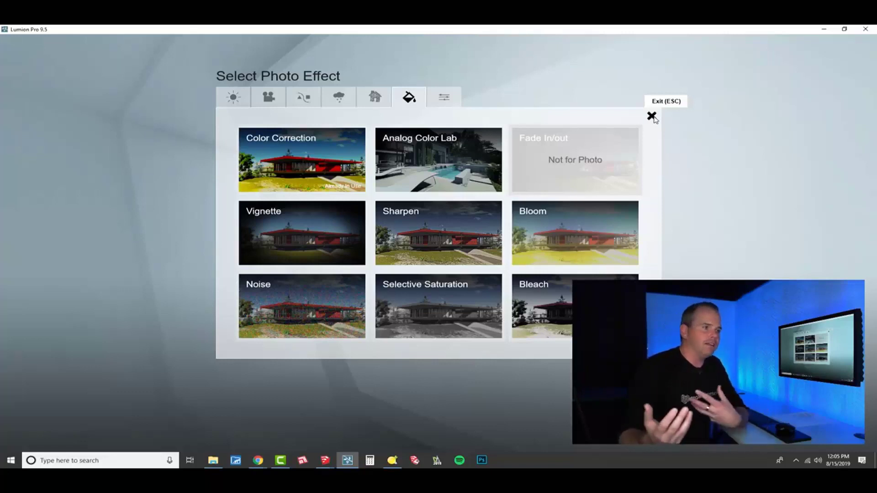
pyautogui.click(653, 117)
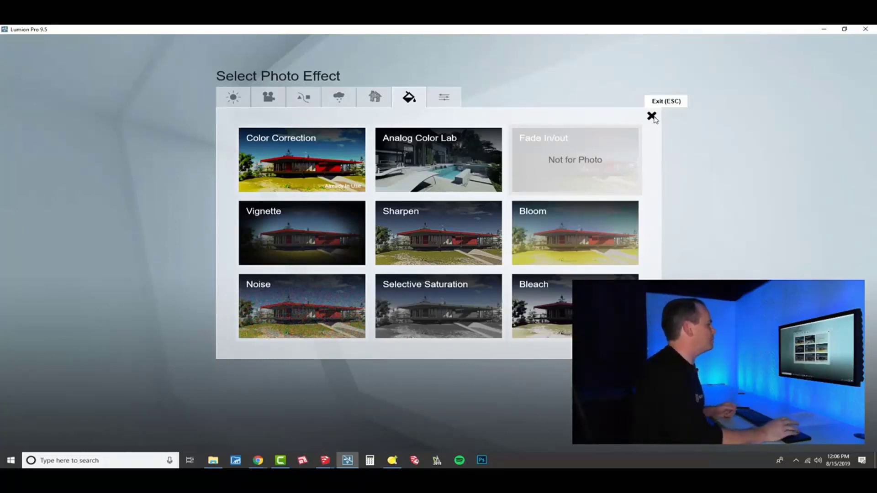
pyautogui.click(452, 98)
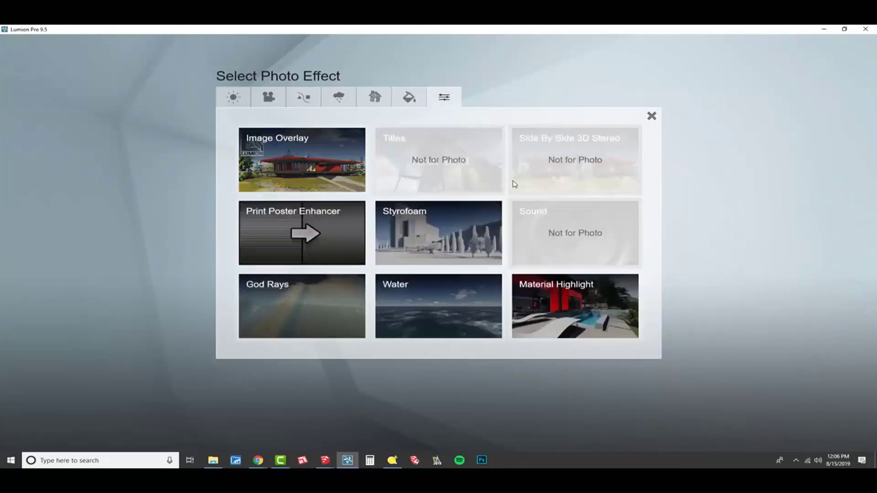
pyautogui.click(702, 185)
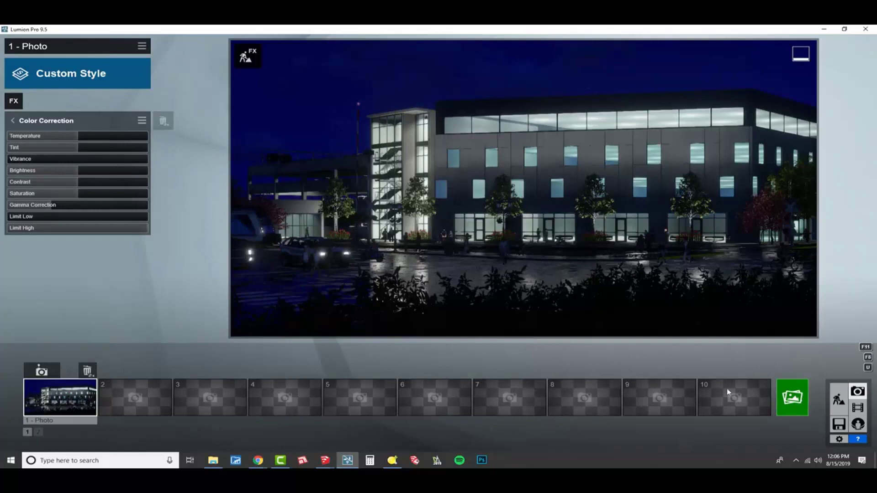
# Step: Render the photo at Desktop 1920x1080 as 01 and open its output folder
pyautogui.click(784, 401)
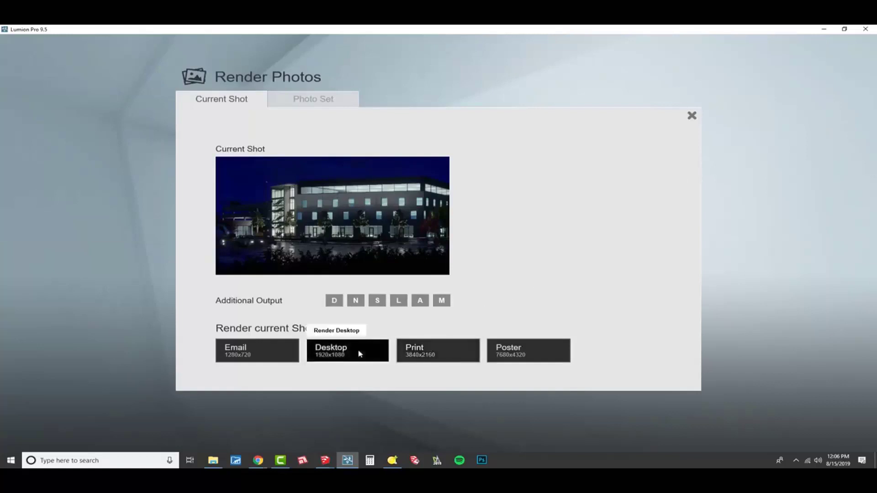
pyautogui.click(374, 355)
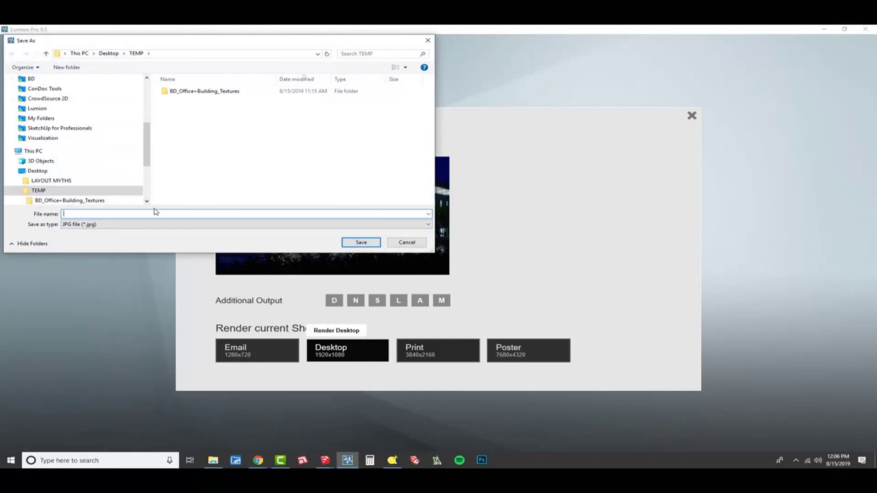
pyautogui.write('01')
pyautogui.press('Return')
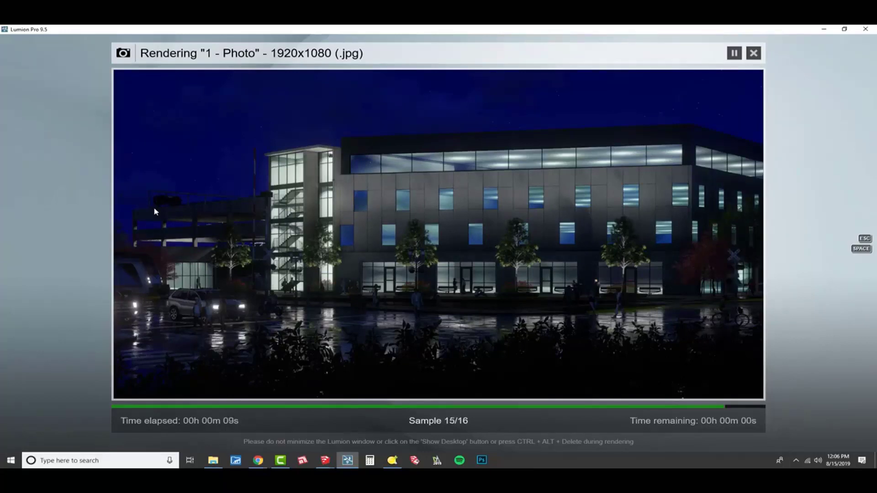
pyautogui.click(598, 386)
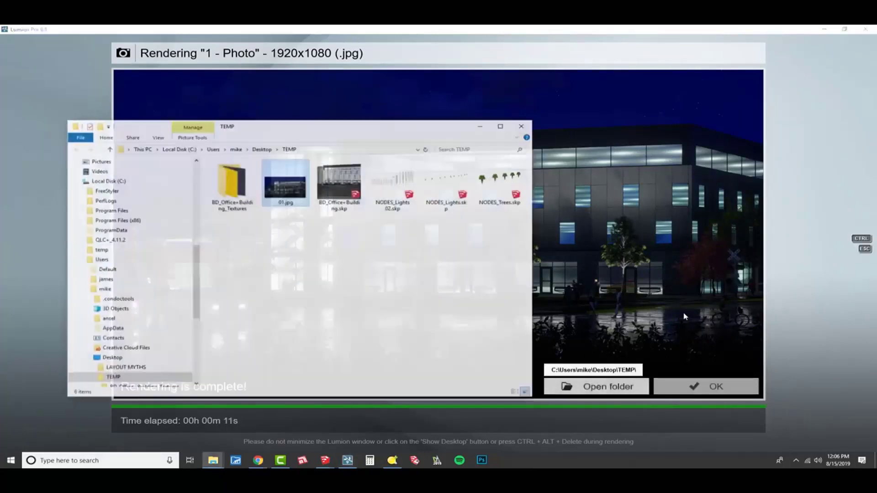
# Step: Open 01.jpg from File Explorer in the Photos app
pyautogui.press('Return')
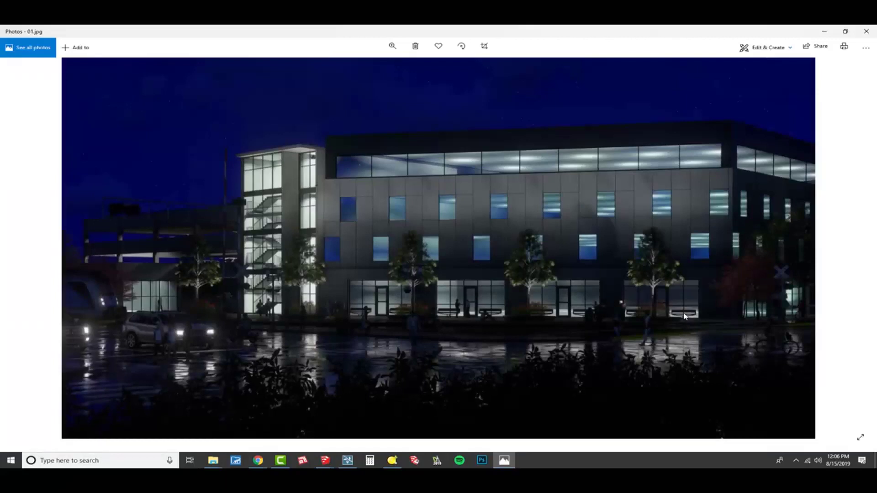